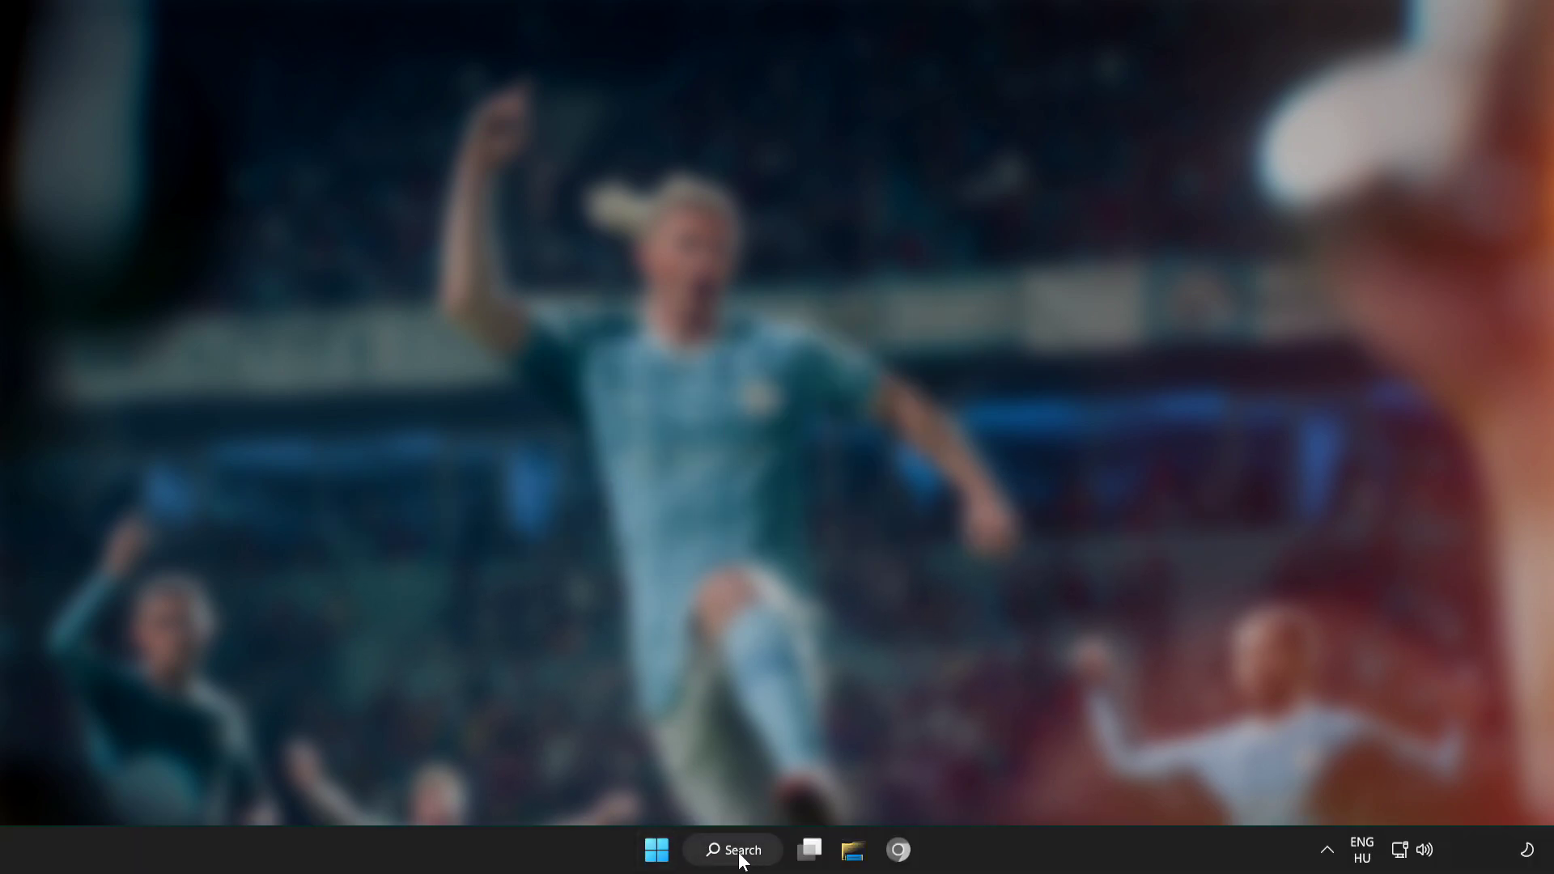
# Step: Bring up Windows Search from the taskbar to look for Device Manager
pyautogui.click(741, 853)
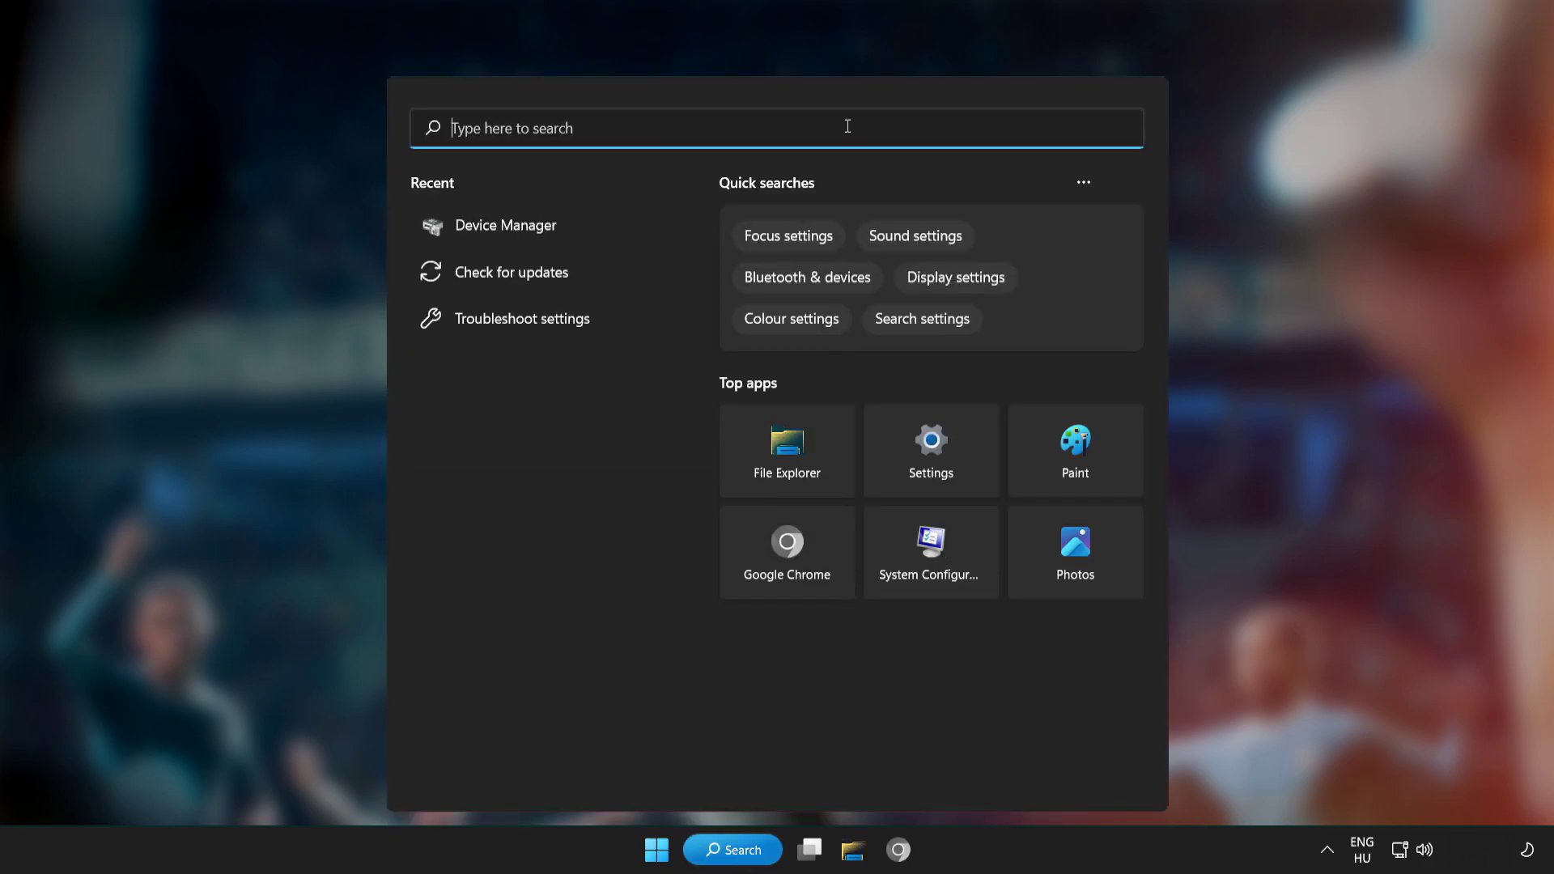
pyautogui.write('device')
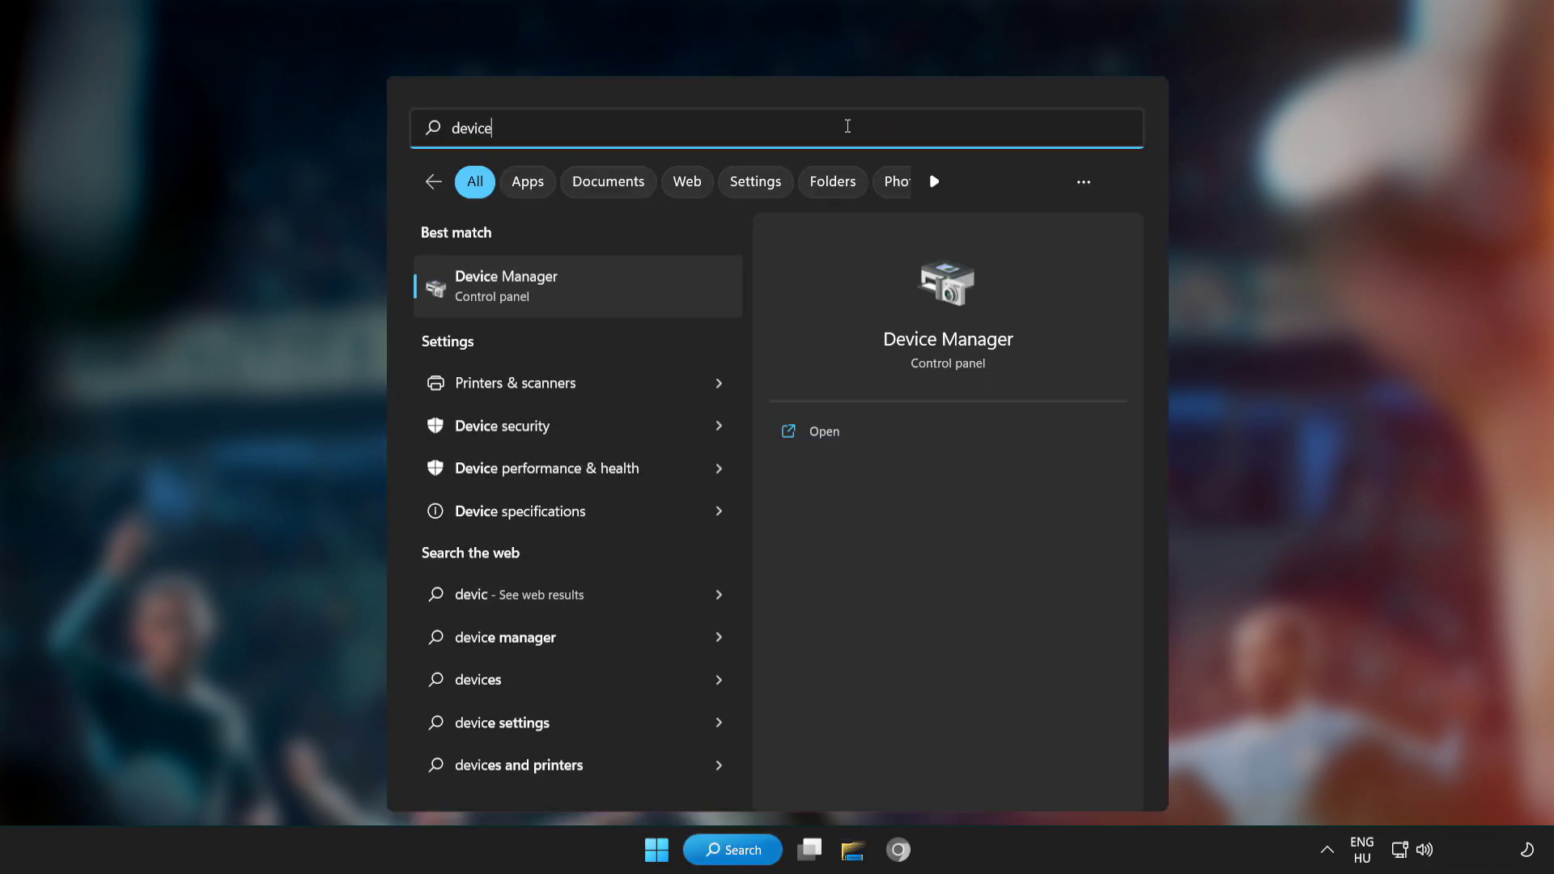
pyautogui.write(' manag')
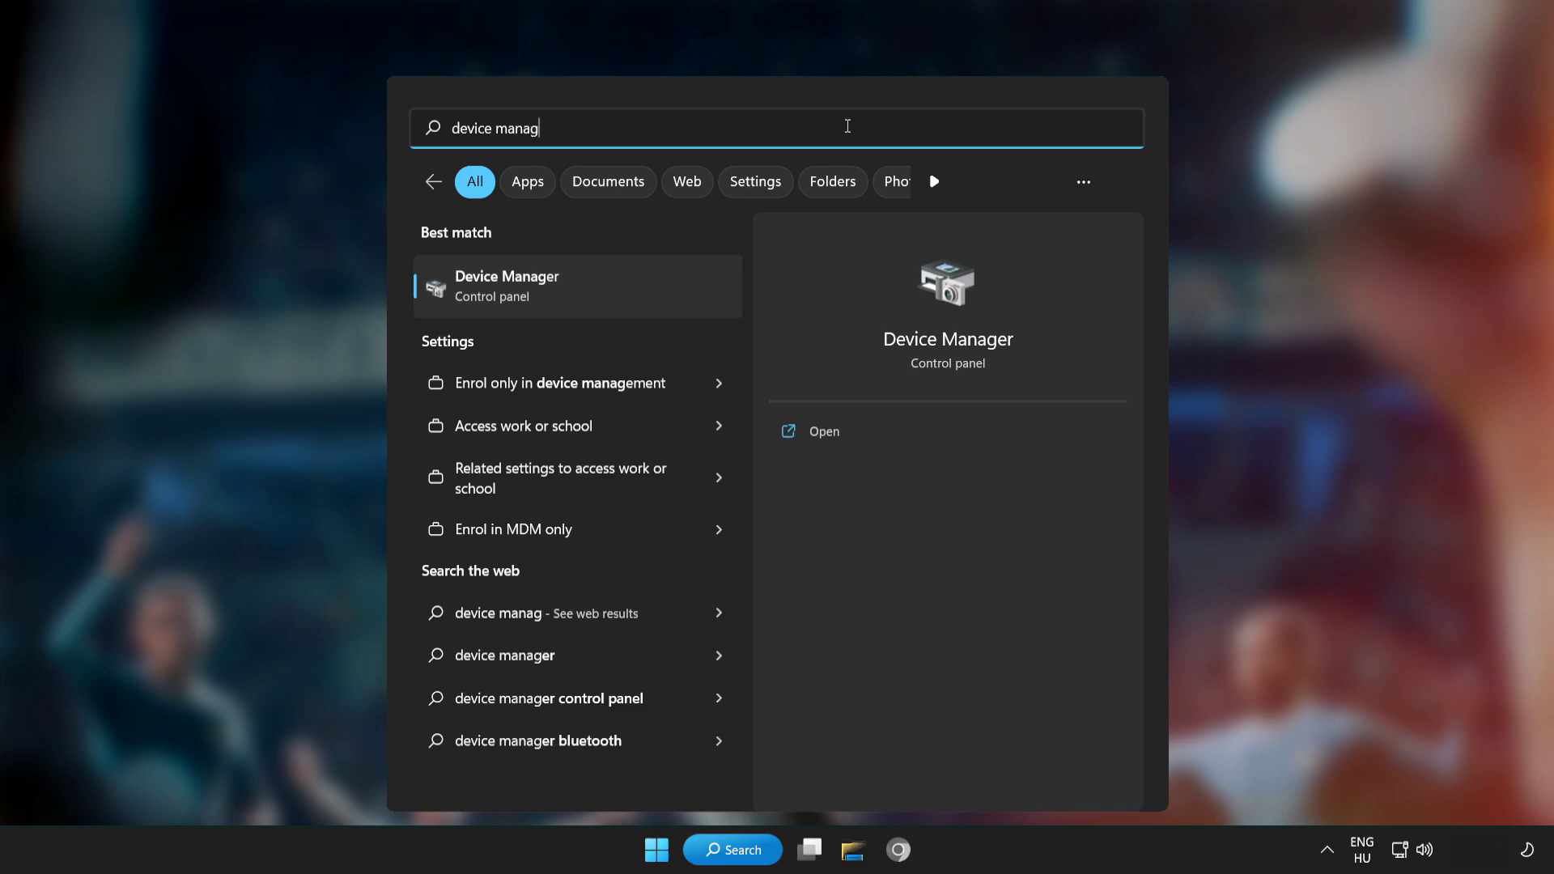
pyautogui.write('er')
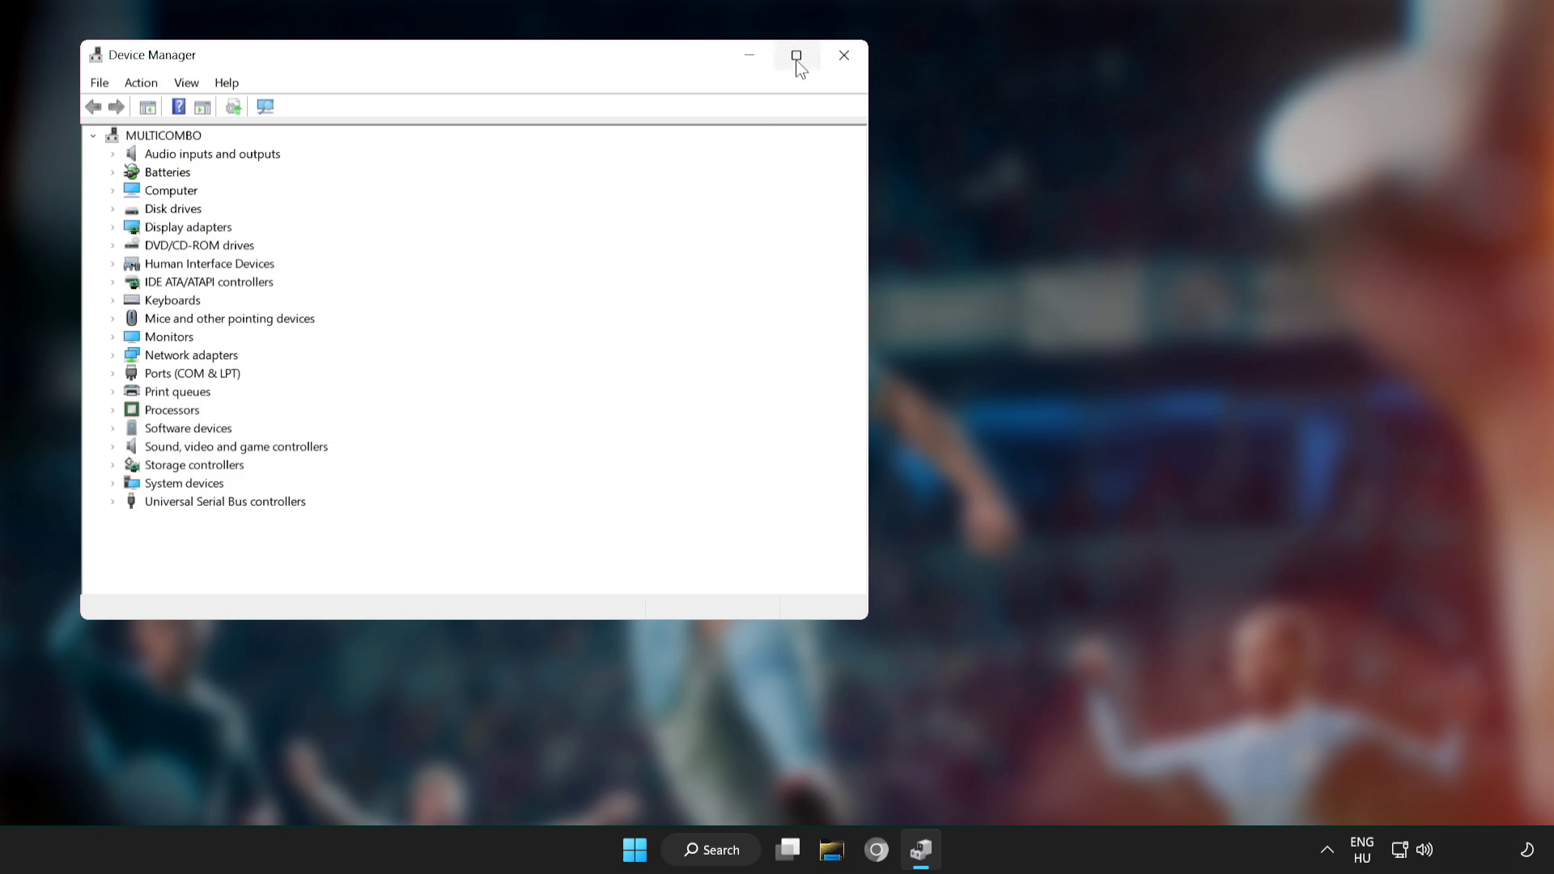
# Step: Maximize Device Manager, expand Display adapters and bring up the VMware SVGA 3D context menu
pyautogui.click(797, 56)
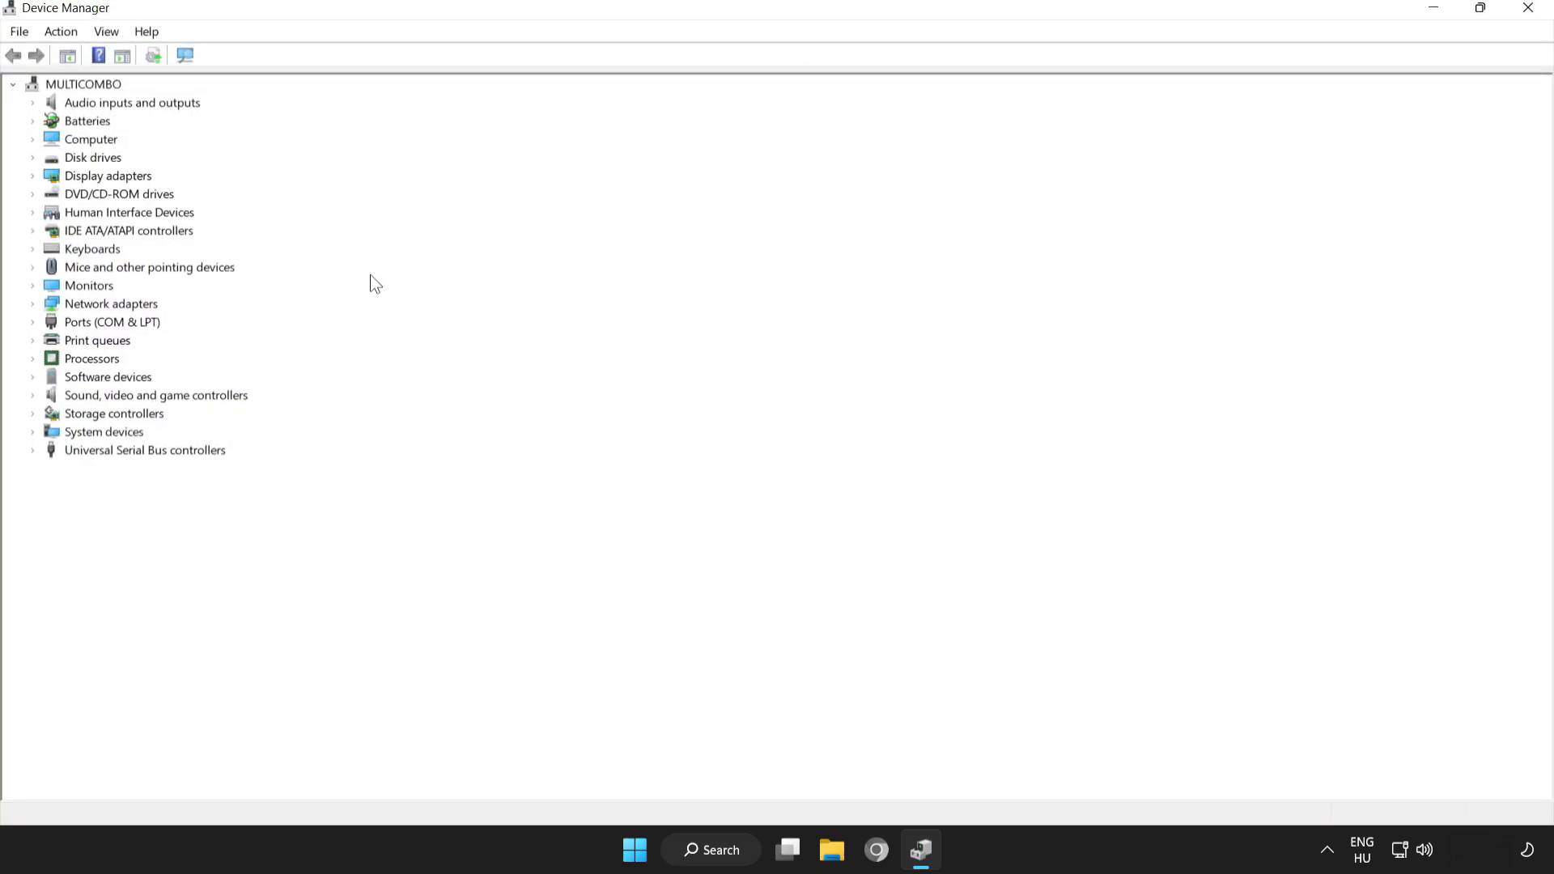
pyautogui.click(55, 176)
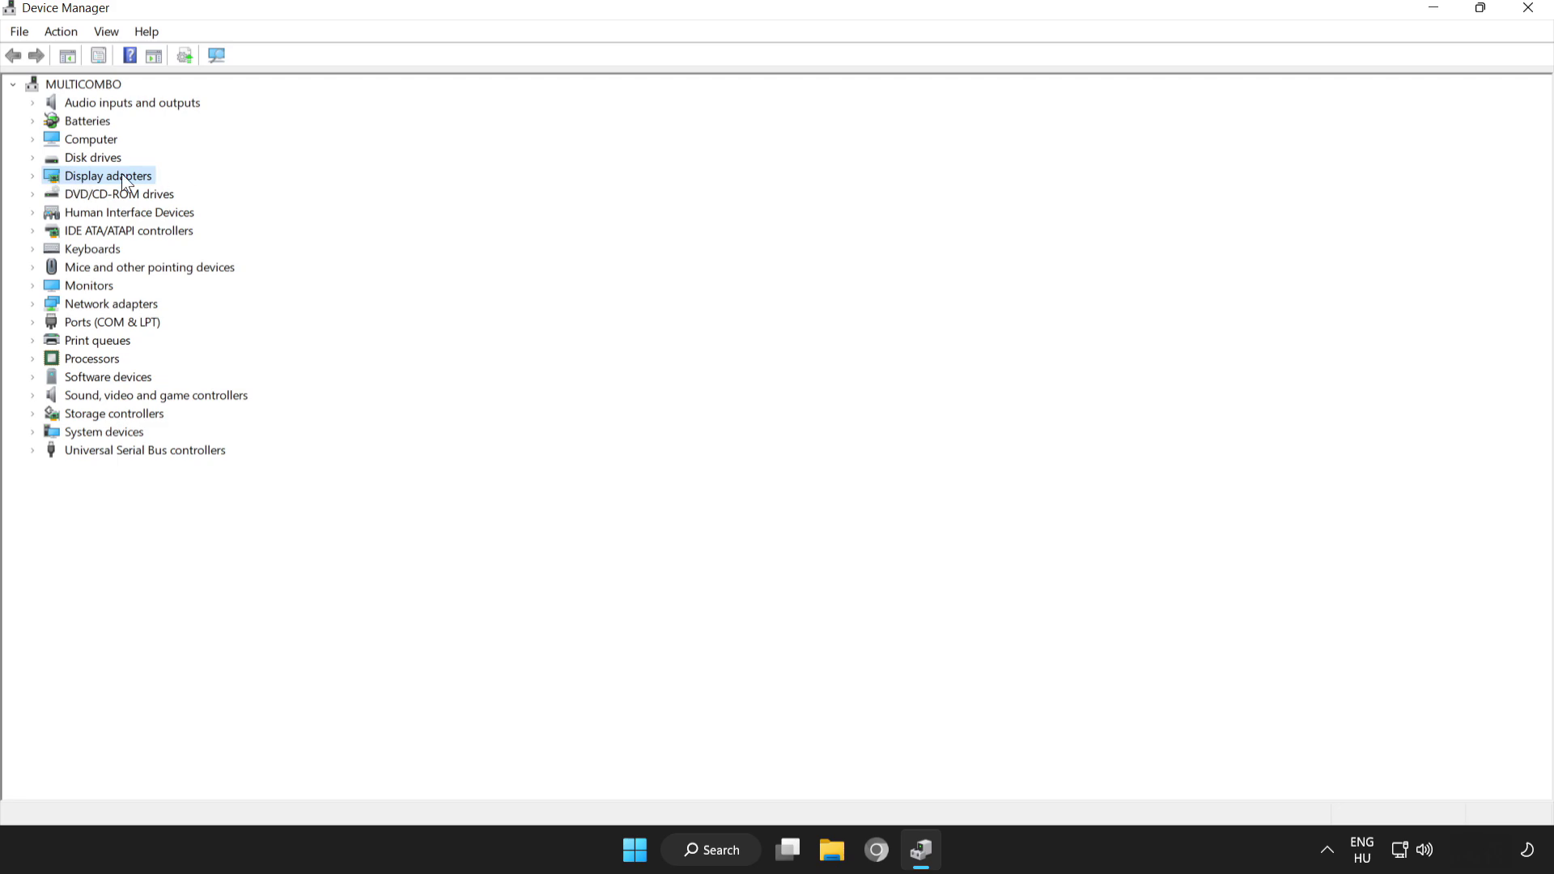
pyautogui.click(31, 177)
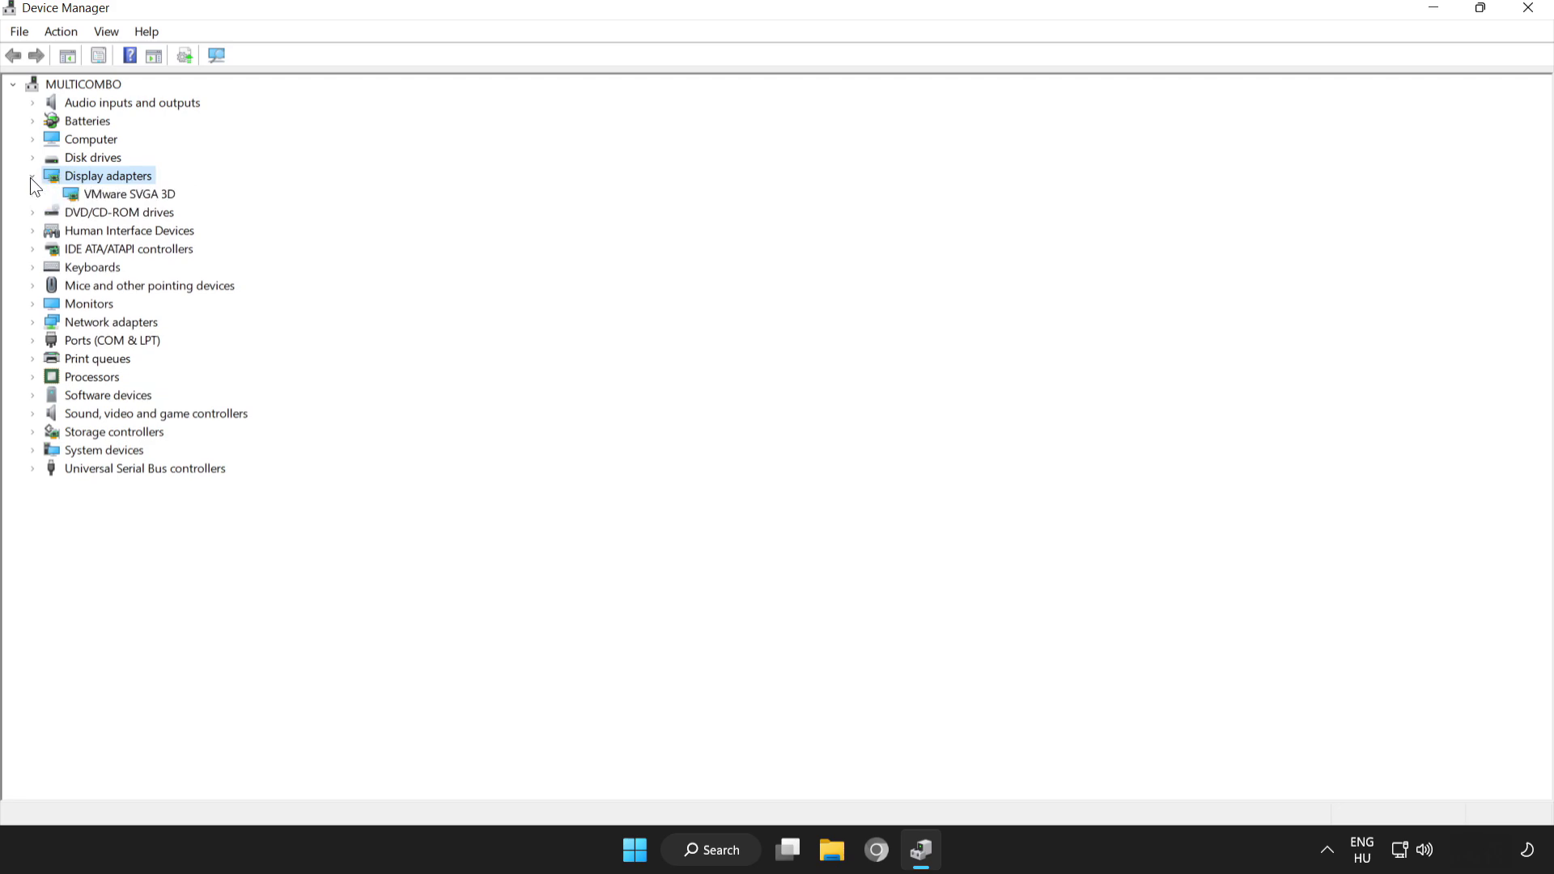
pyautogui.click(99, 198)
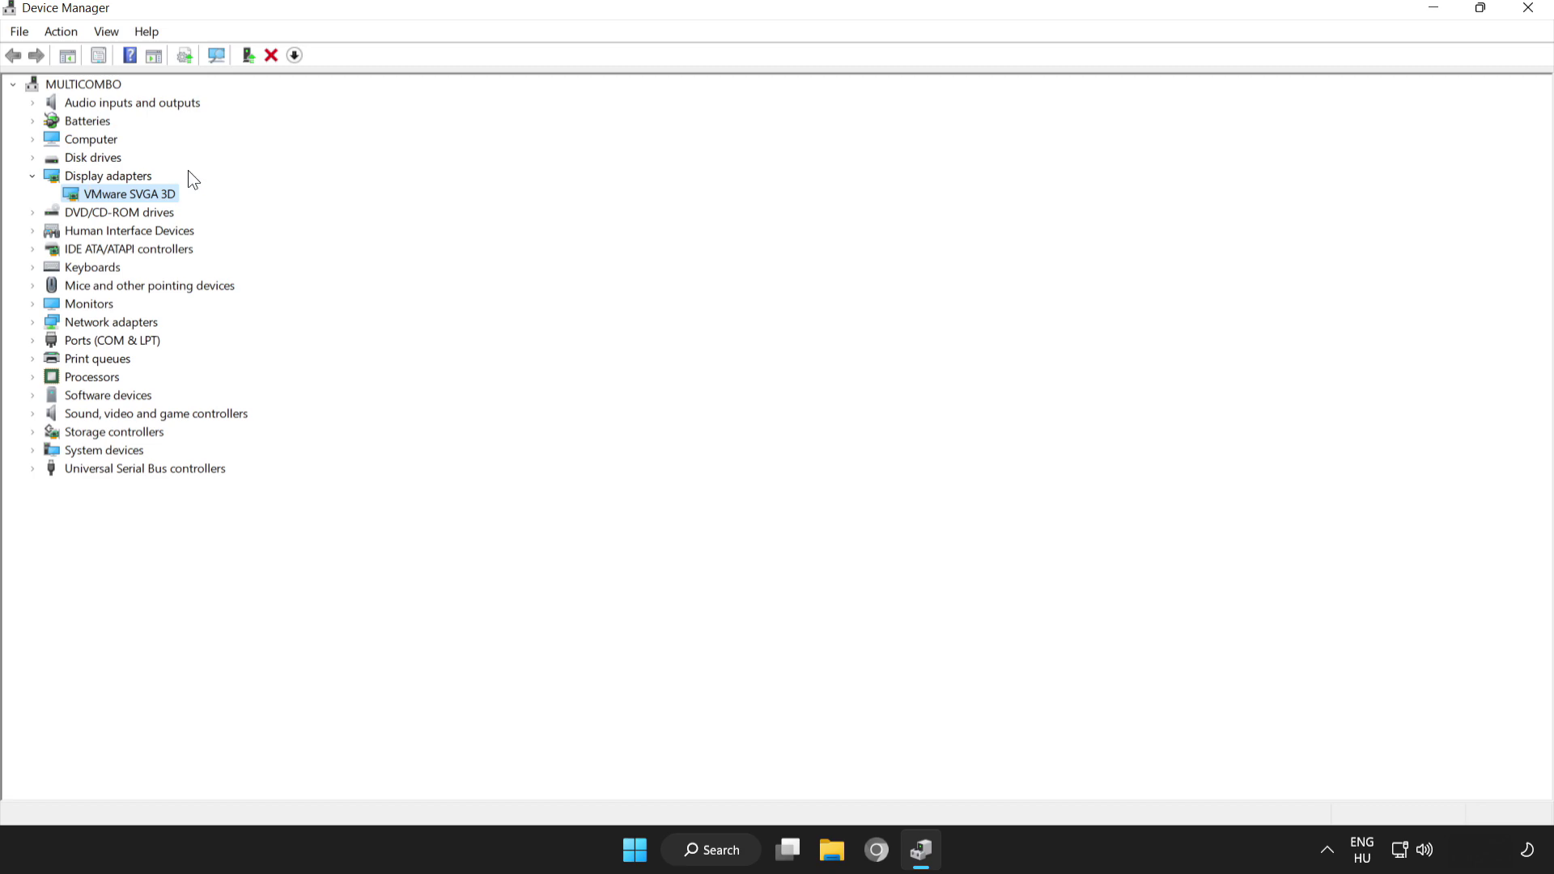
pyautogui.rightClick(117, 200)
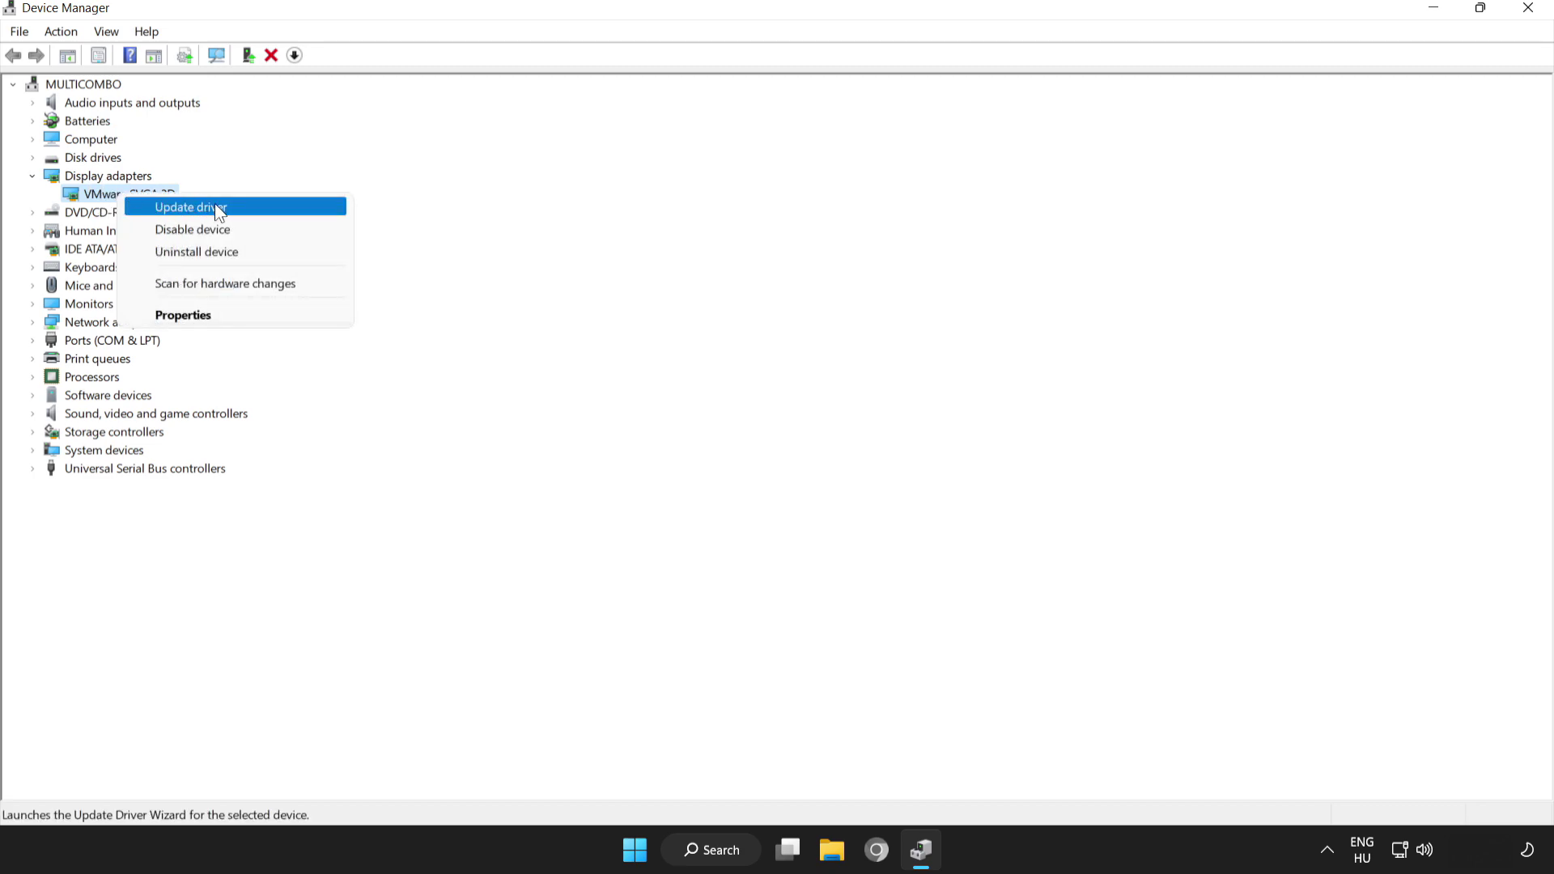
# Step: Update the VMware SVGA 3D driver with automatic search; Windows reports the best driver installed
pyautogui.click(190, 207)
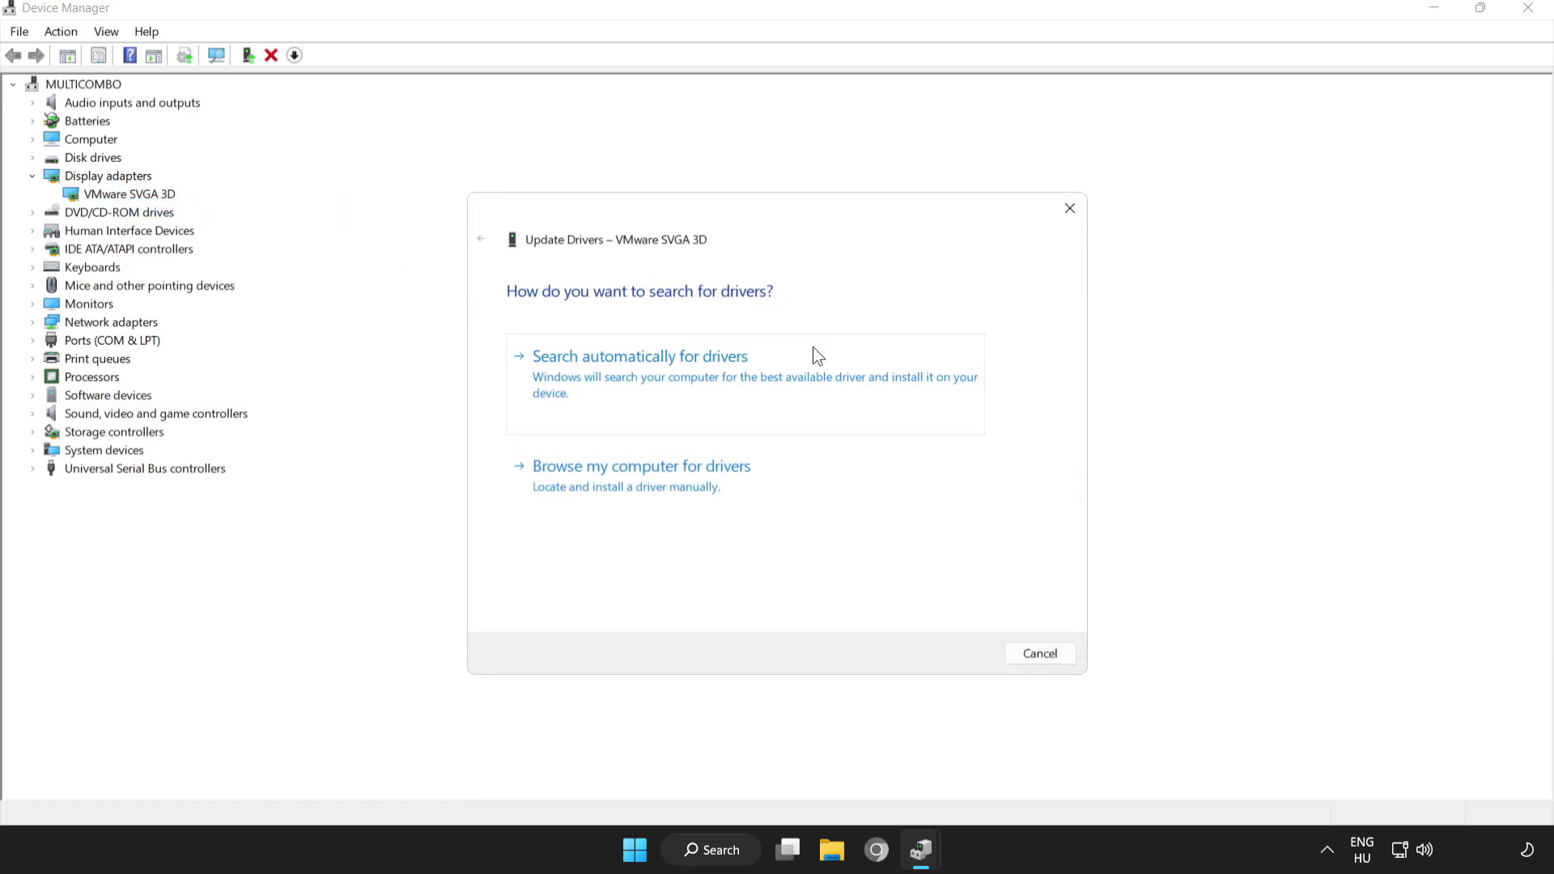
pyautogui.click(659, 364)
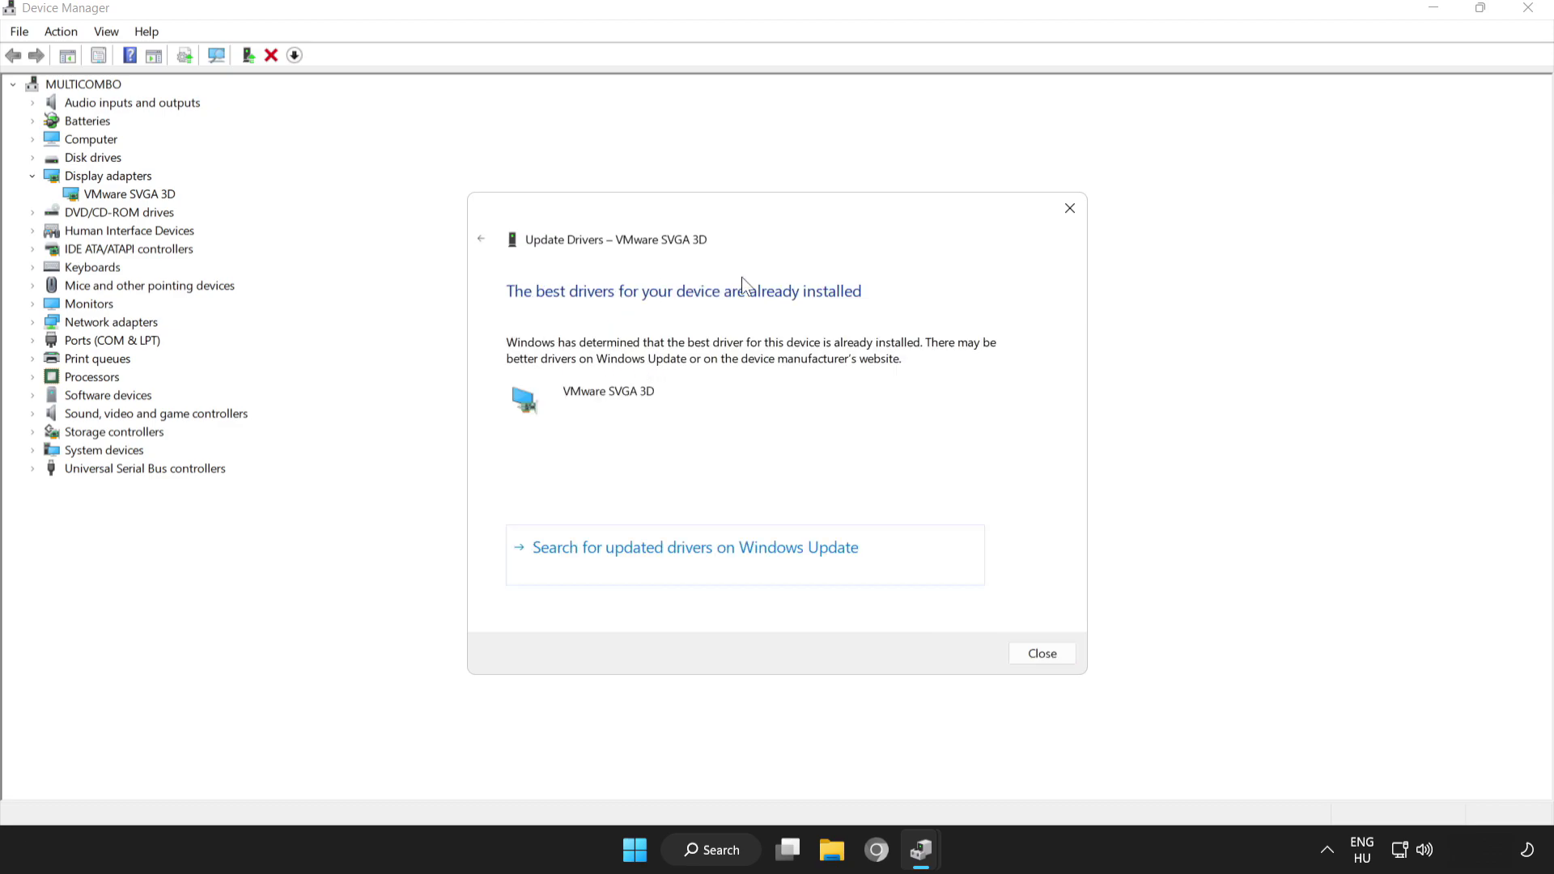
pyautogui.click(1052, 655)
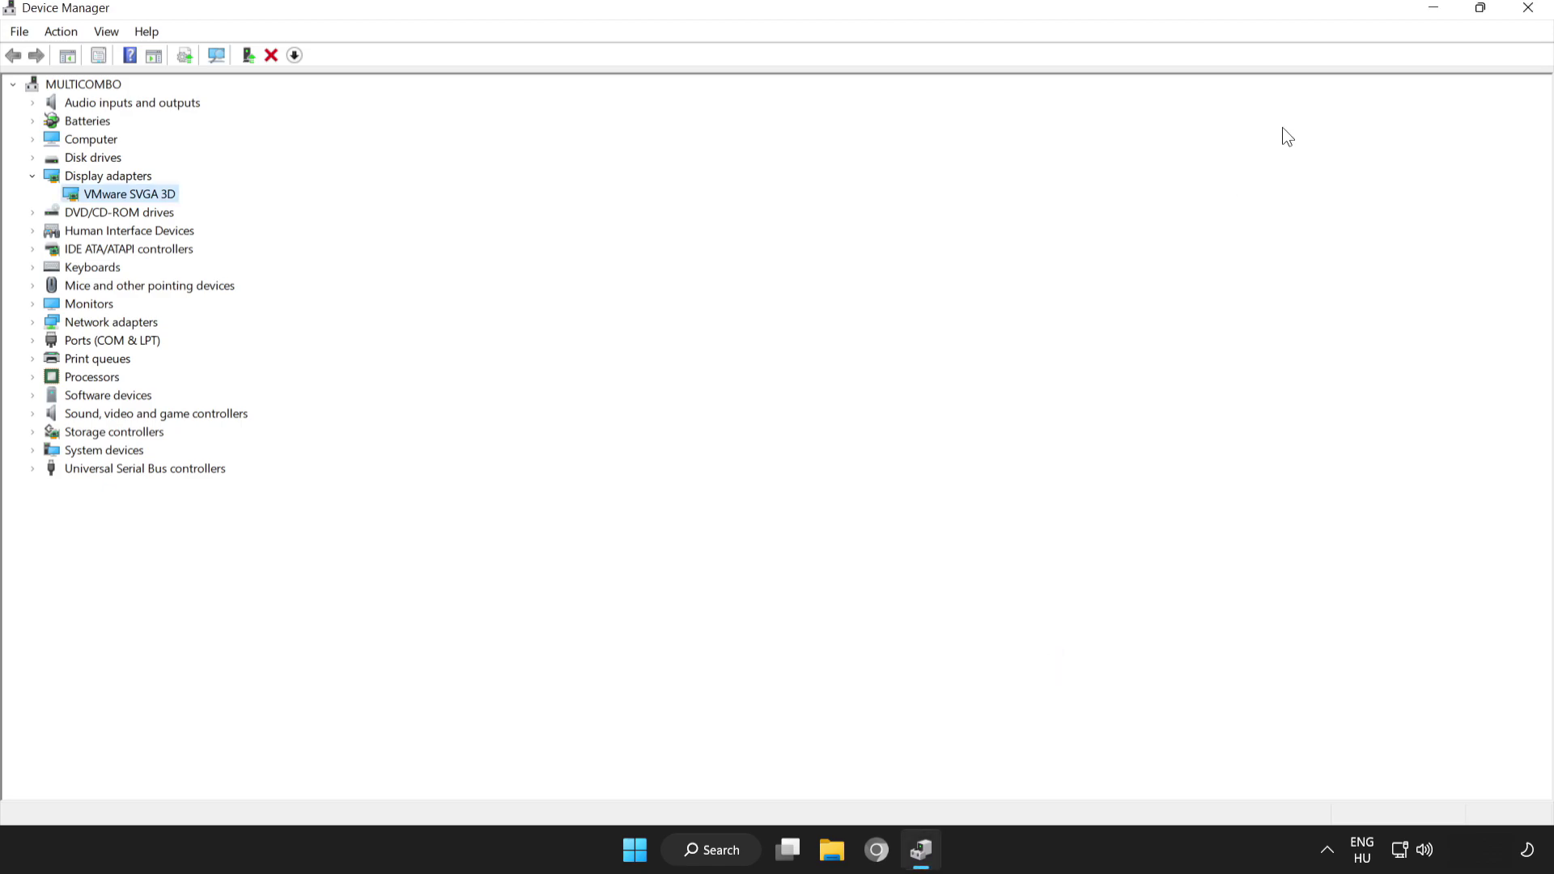
# Step: Close Device Manager and return to Chrome's Microsoft DirectX download page
pyautogui.click(1529, 10)
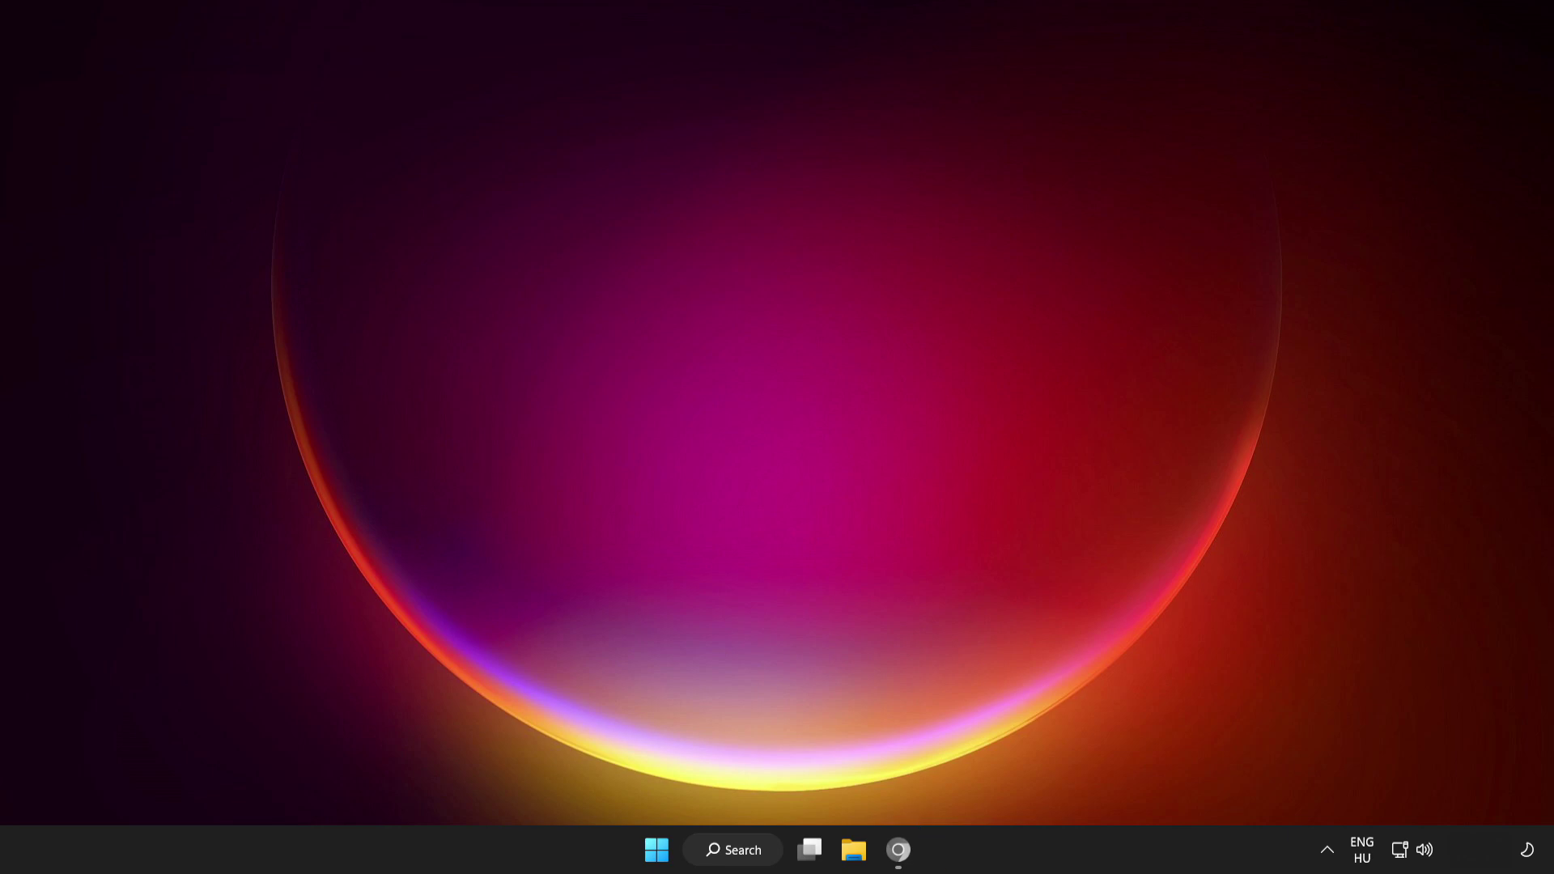
pyautogui.click(899, 854)
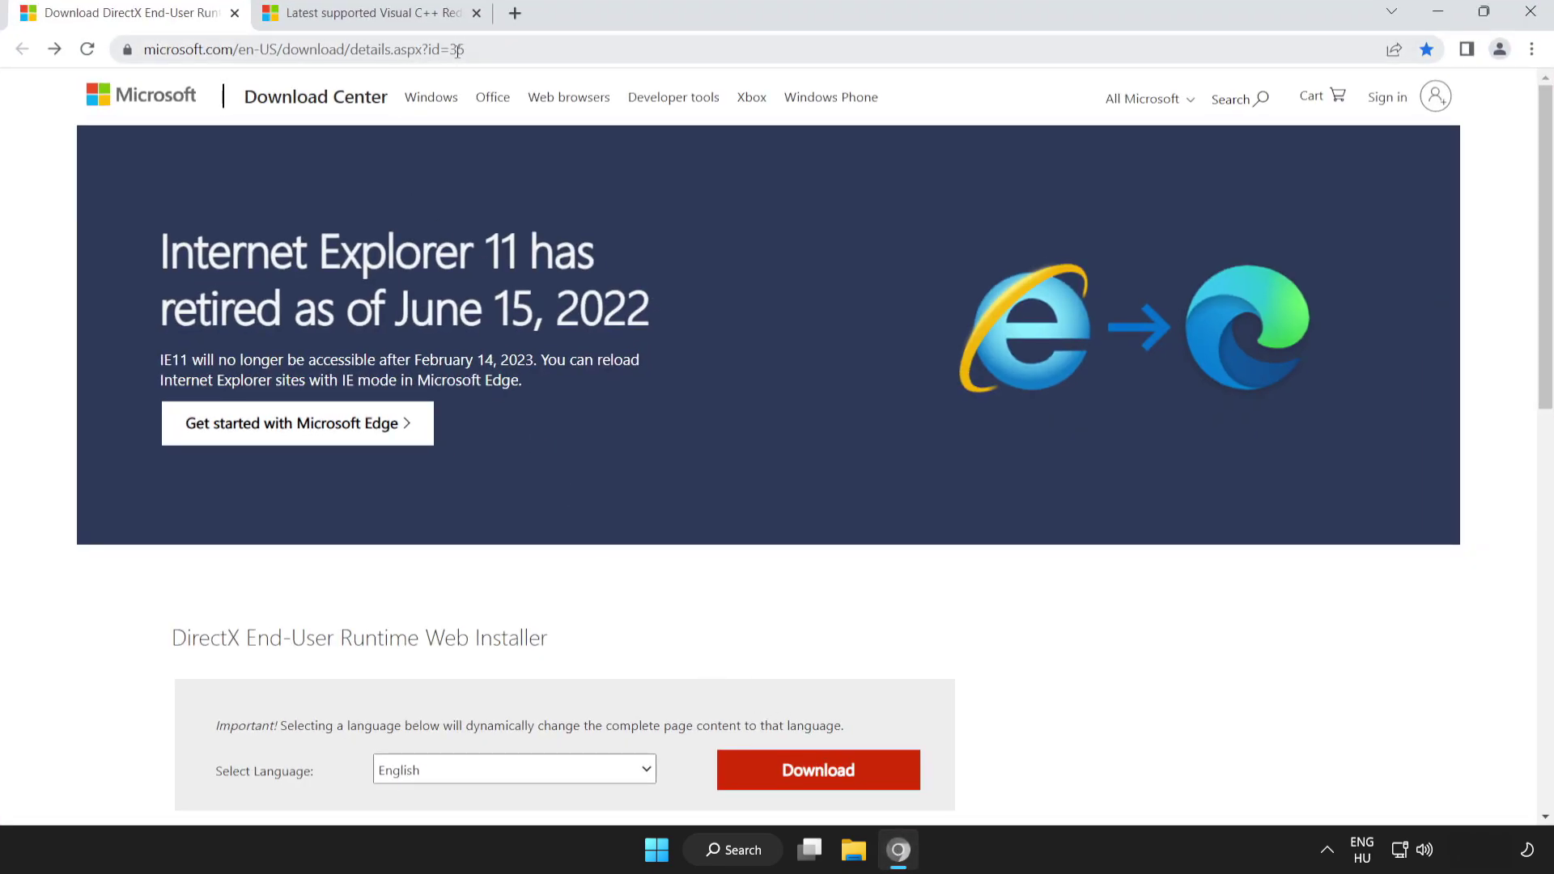
pyautogui.click(640, 47)
pyautogui.click(640, 47)
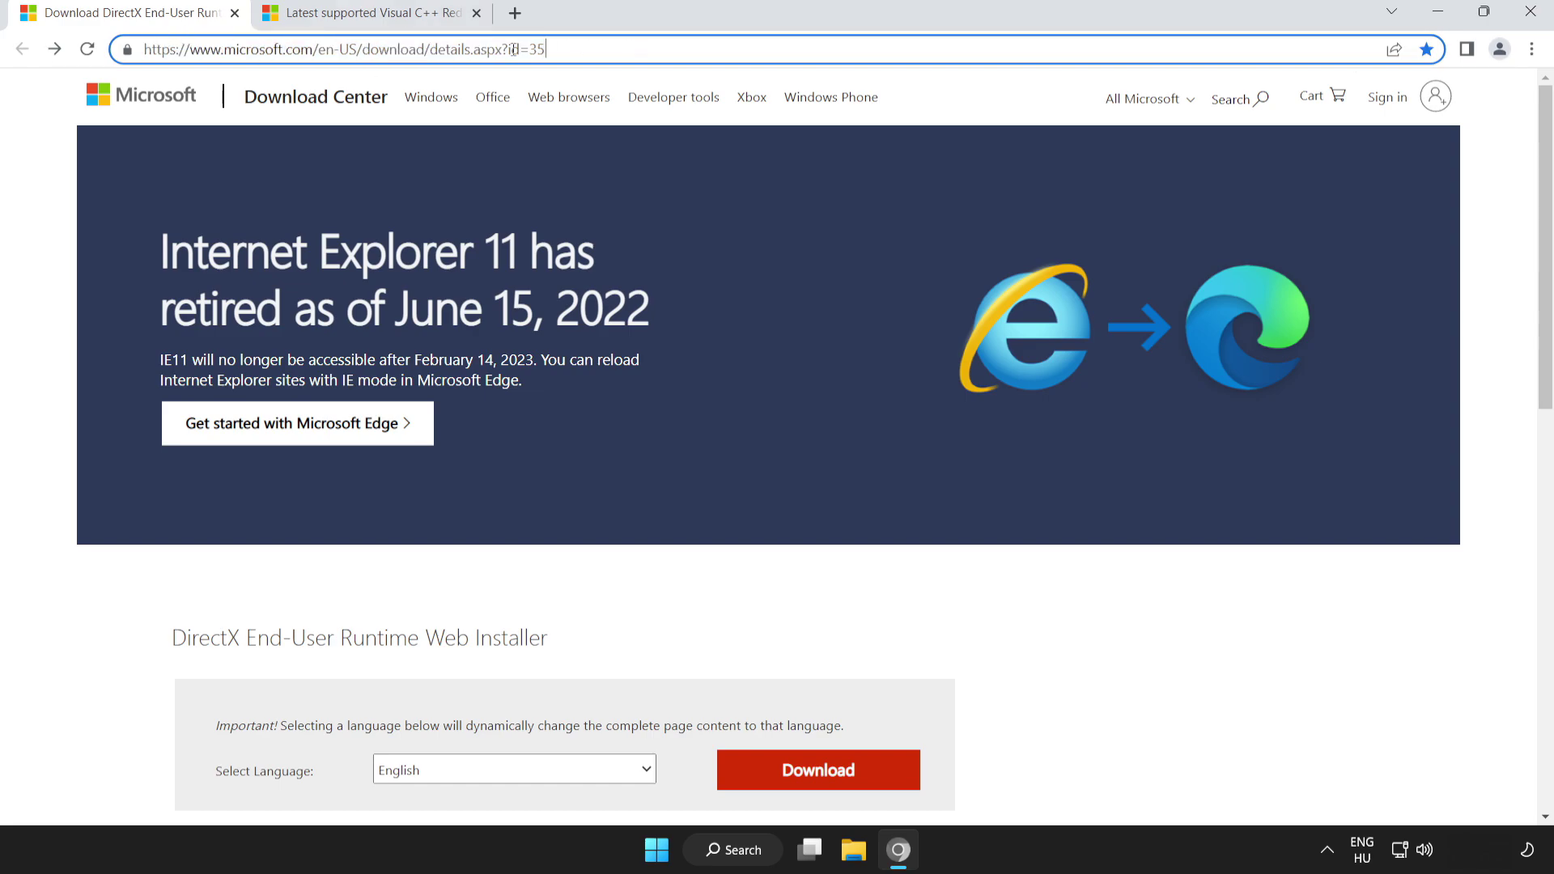
pyautogui.click(104, 252)
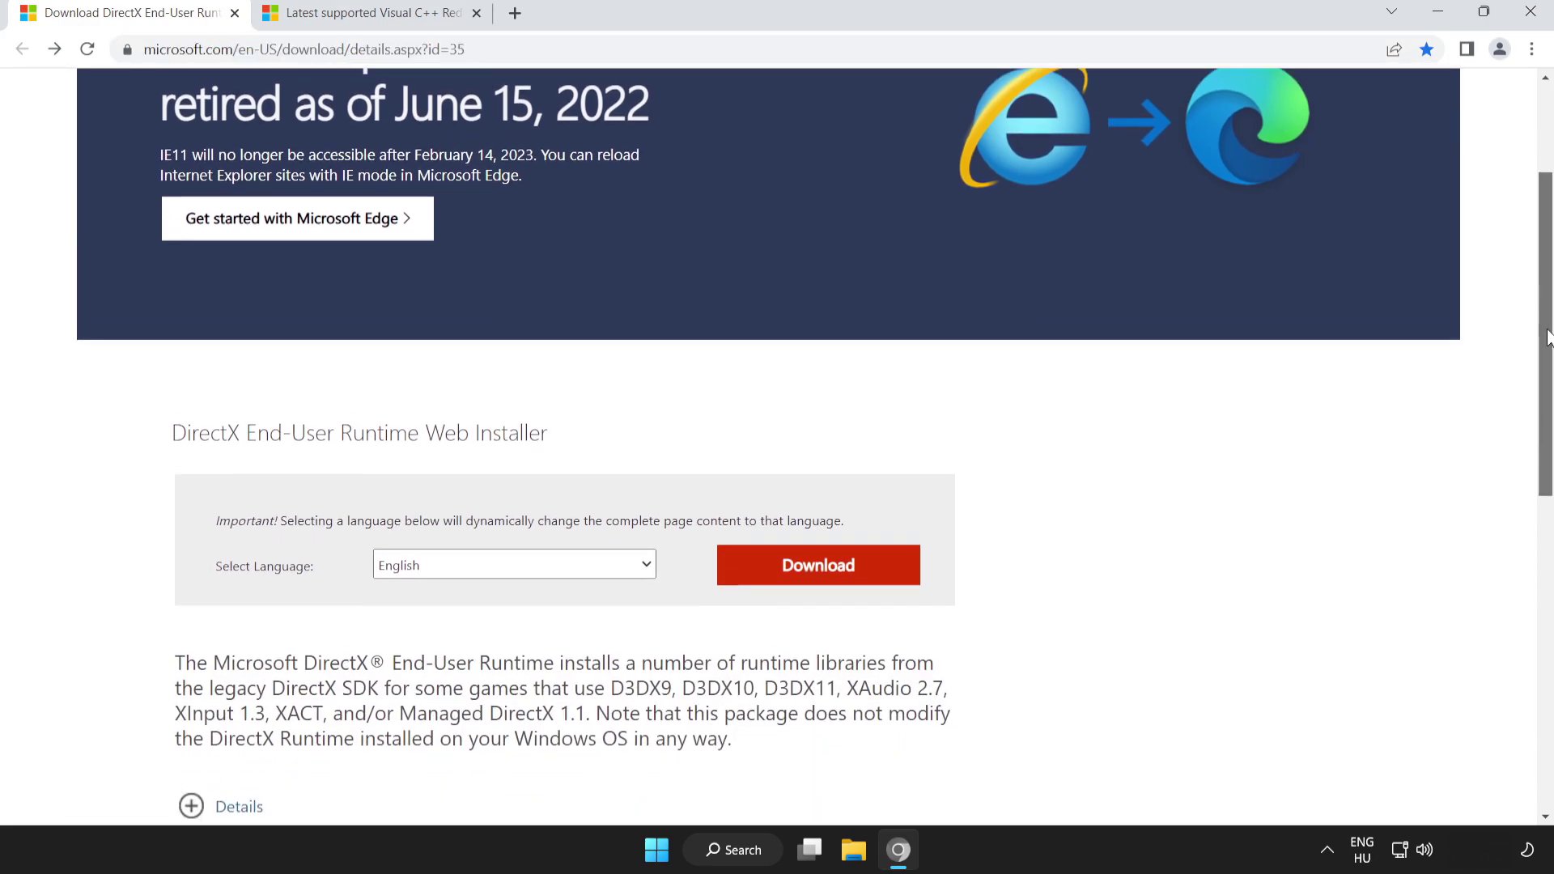
pyautogui.moveTo(1551, 240); pyautogui.dragTo(1428, 345)
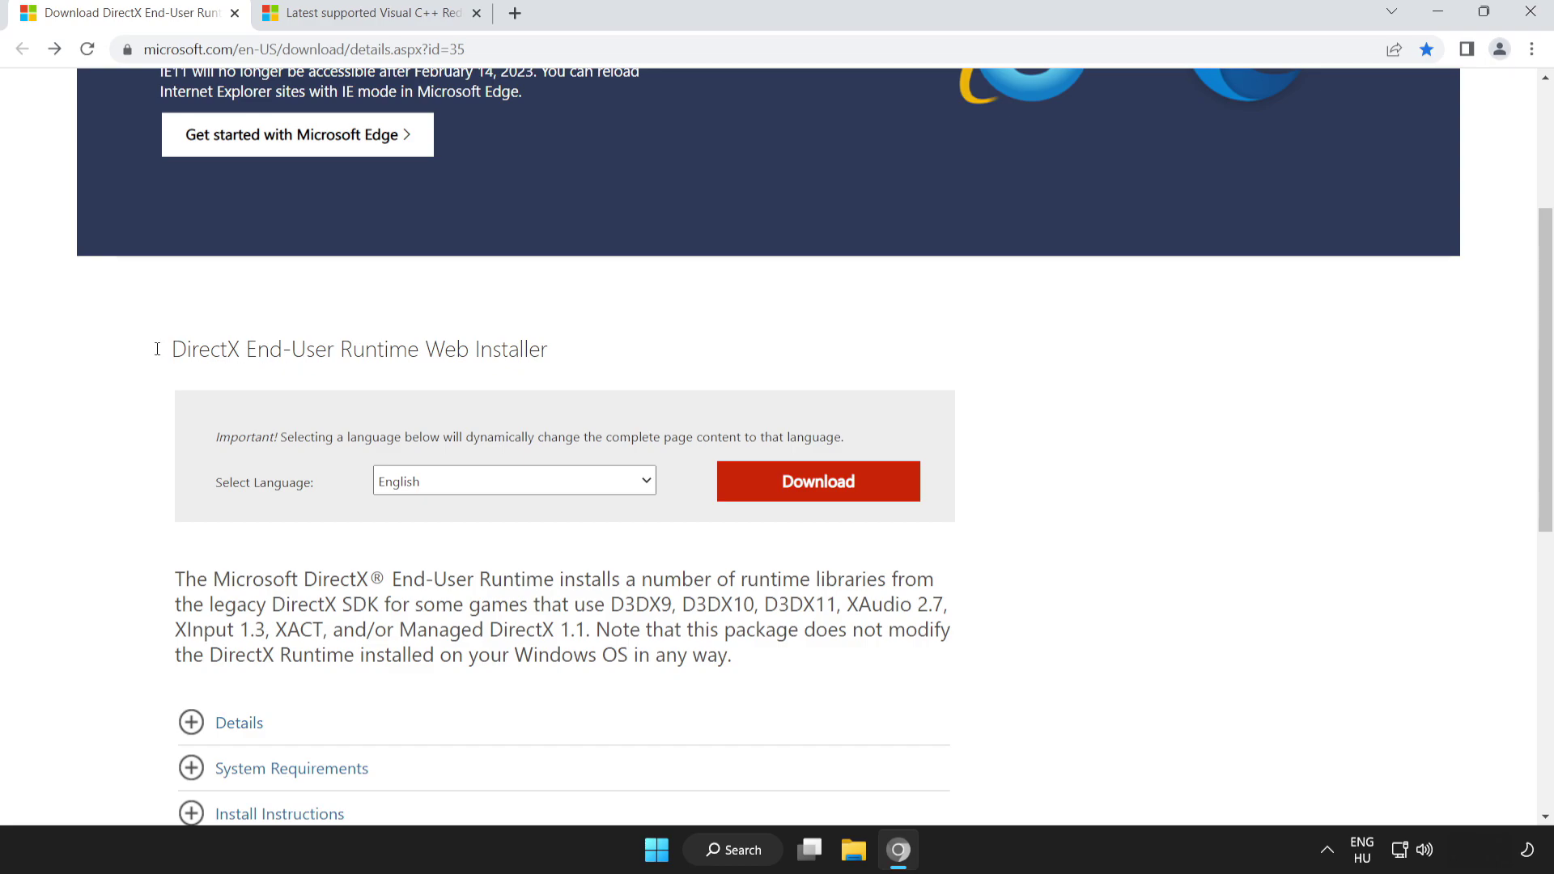
# Step: Download the DirectX End-User Runtime Web Installer (dxwebsetup.exe)
pyautogui.moveTo(157, 351); pyautogui.dragTo(665, 352)
pyautogui.click(690, 353)
pyautogui.click(823, 496)
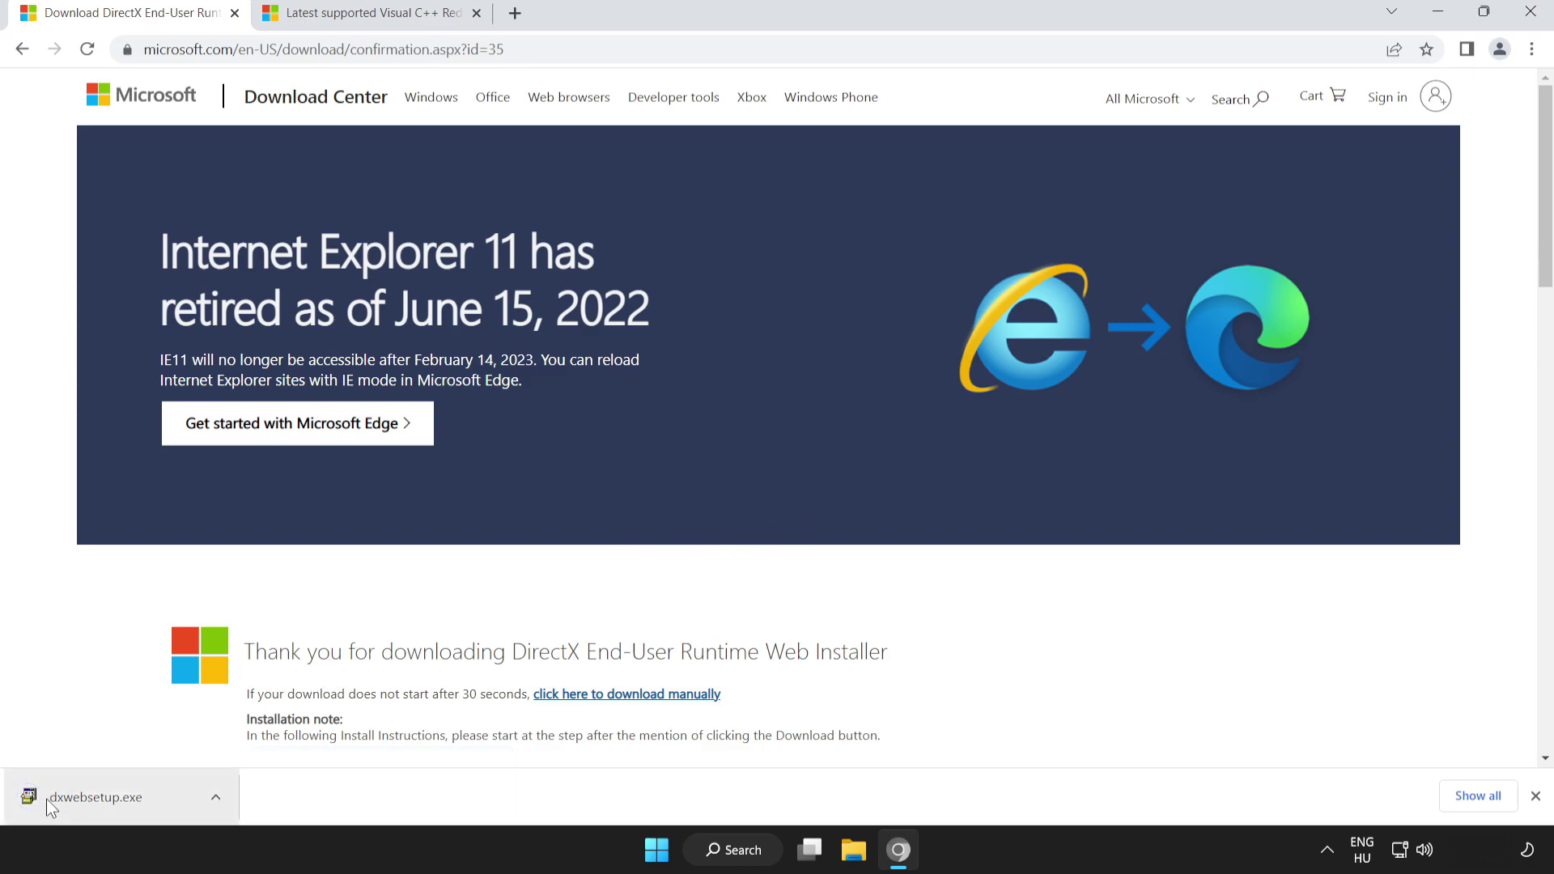
# Step: Launch dxwebsetup.exe from the download shelf and centre the DirectX setup wizard
pyautogui.click(135, 802)
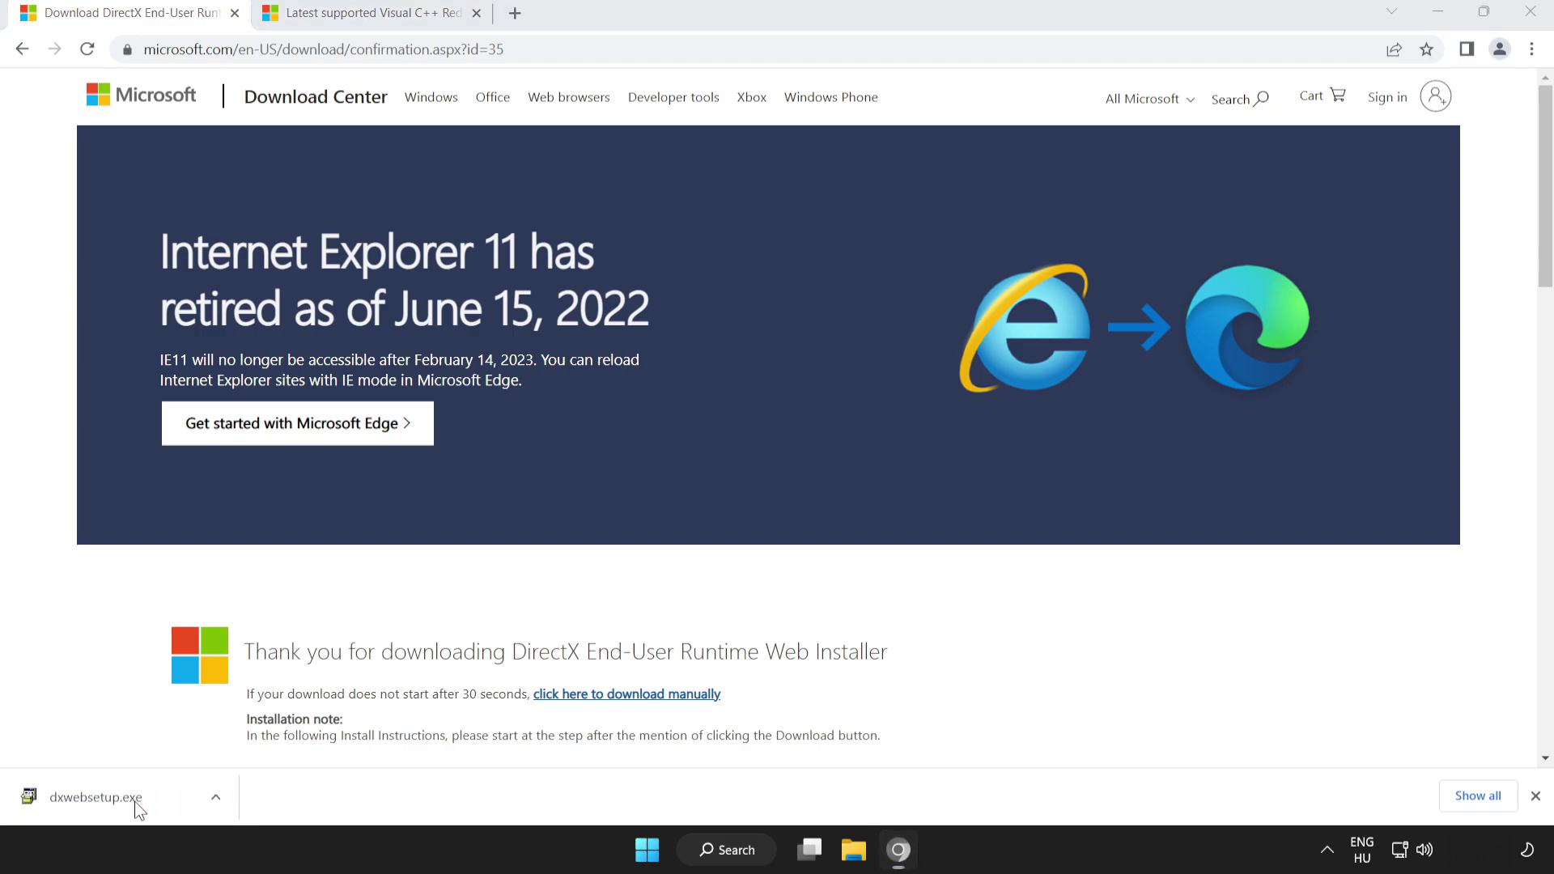
pyautogui.moveTo(389, 206); pyautogui.dragTo(707, 268)
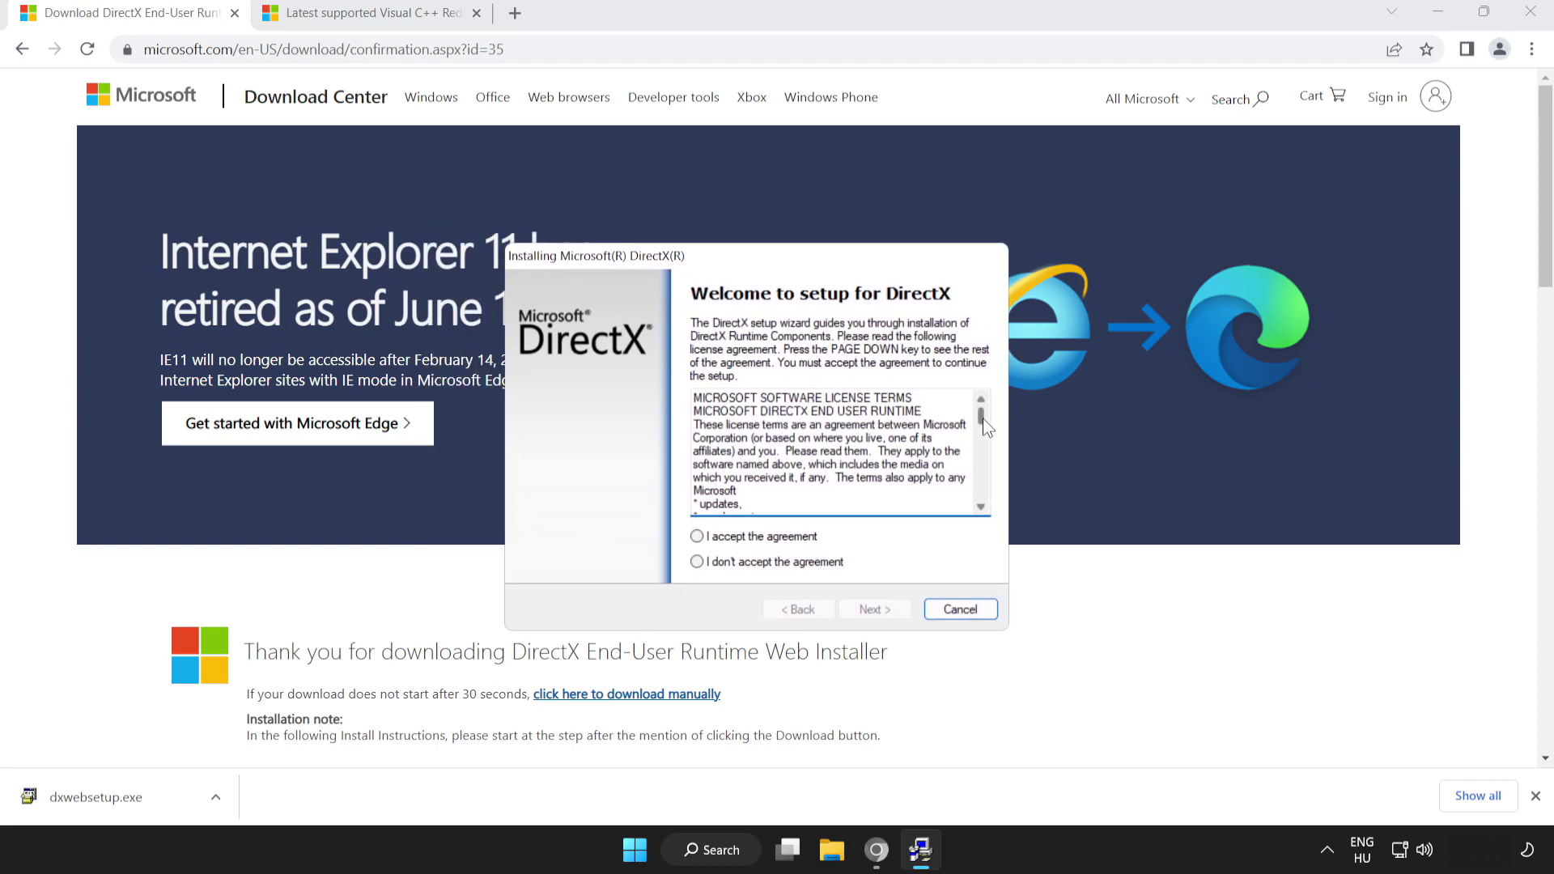
pyautogui.moveTo(983, 418); pyautogui.dragTo(979, 513)
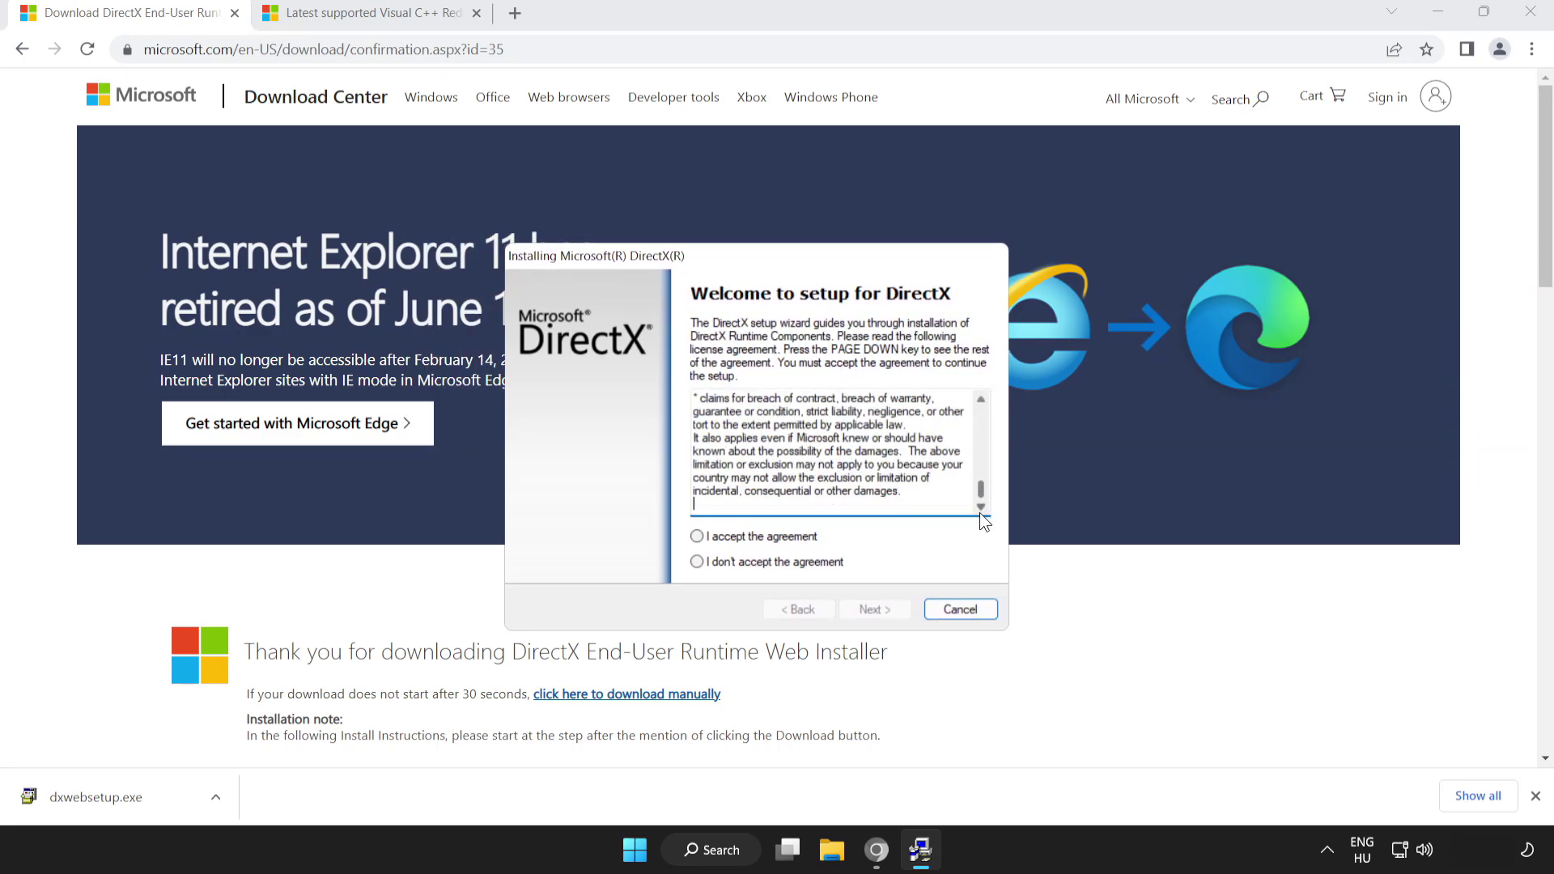
# Step: Accept the DirectX license, skip the Bing Bar, finish setup and bring up Start to restart
pyautogui.click(698, 537)
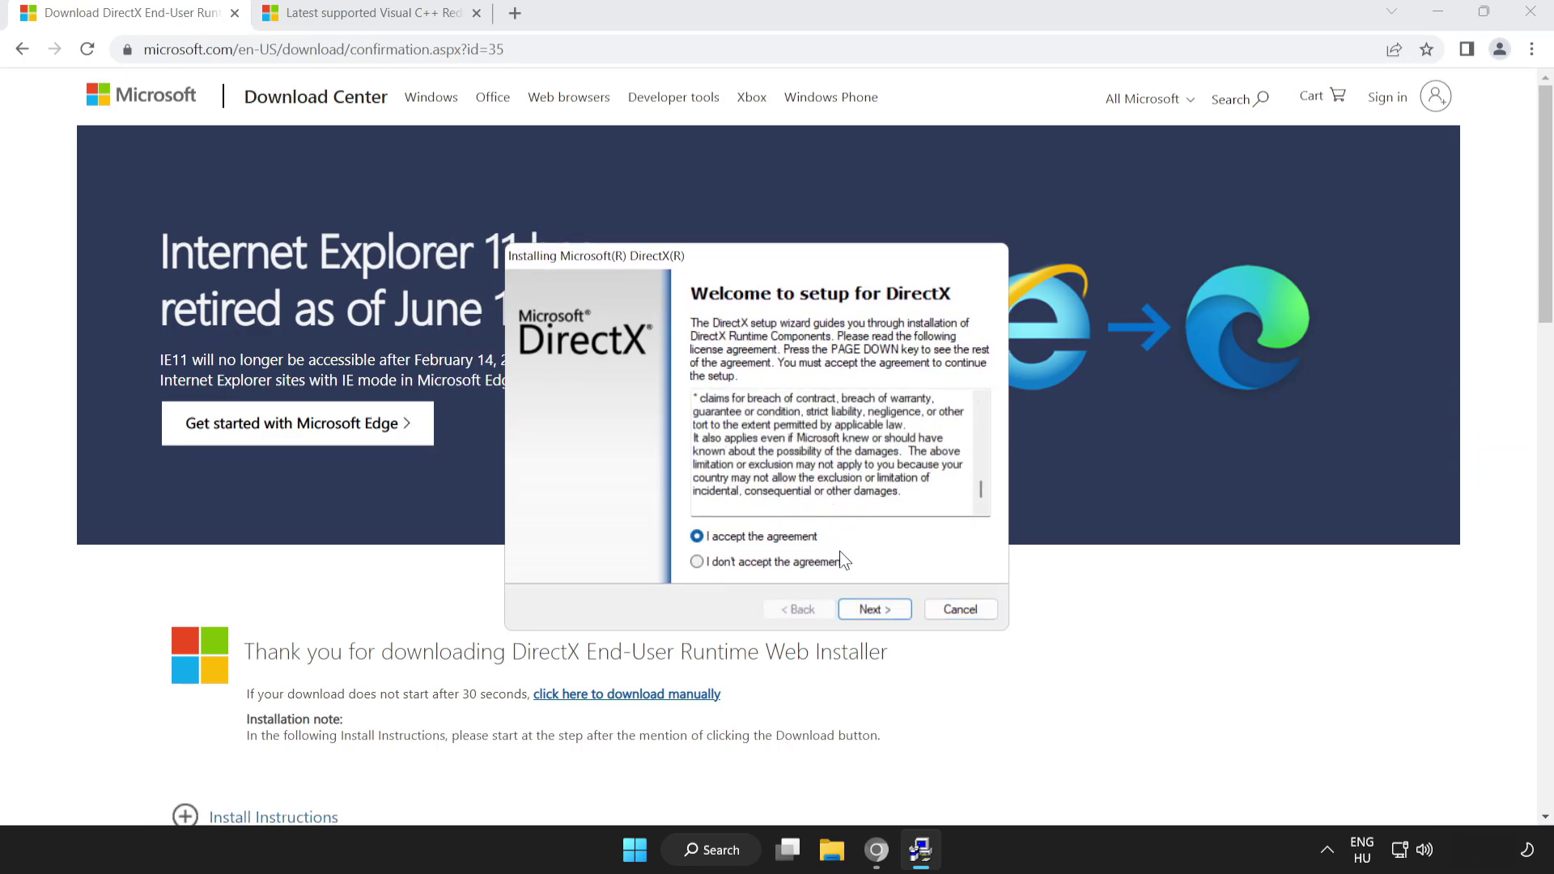
pyautogui.click(866, 610)
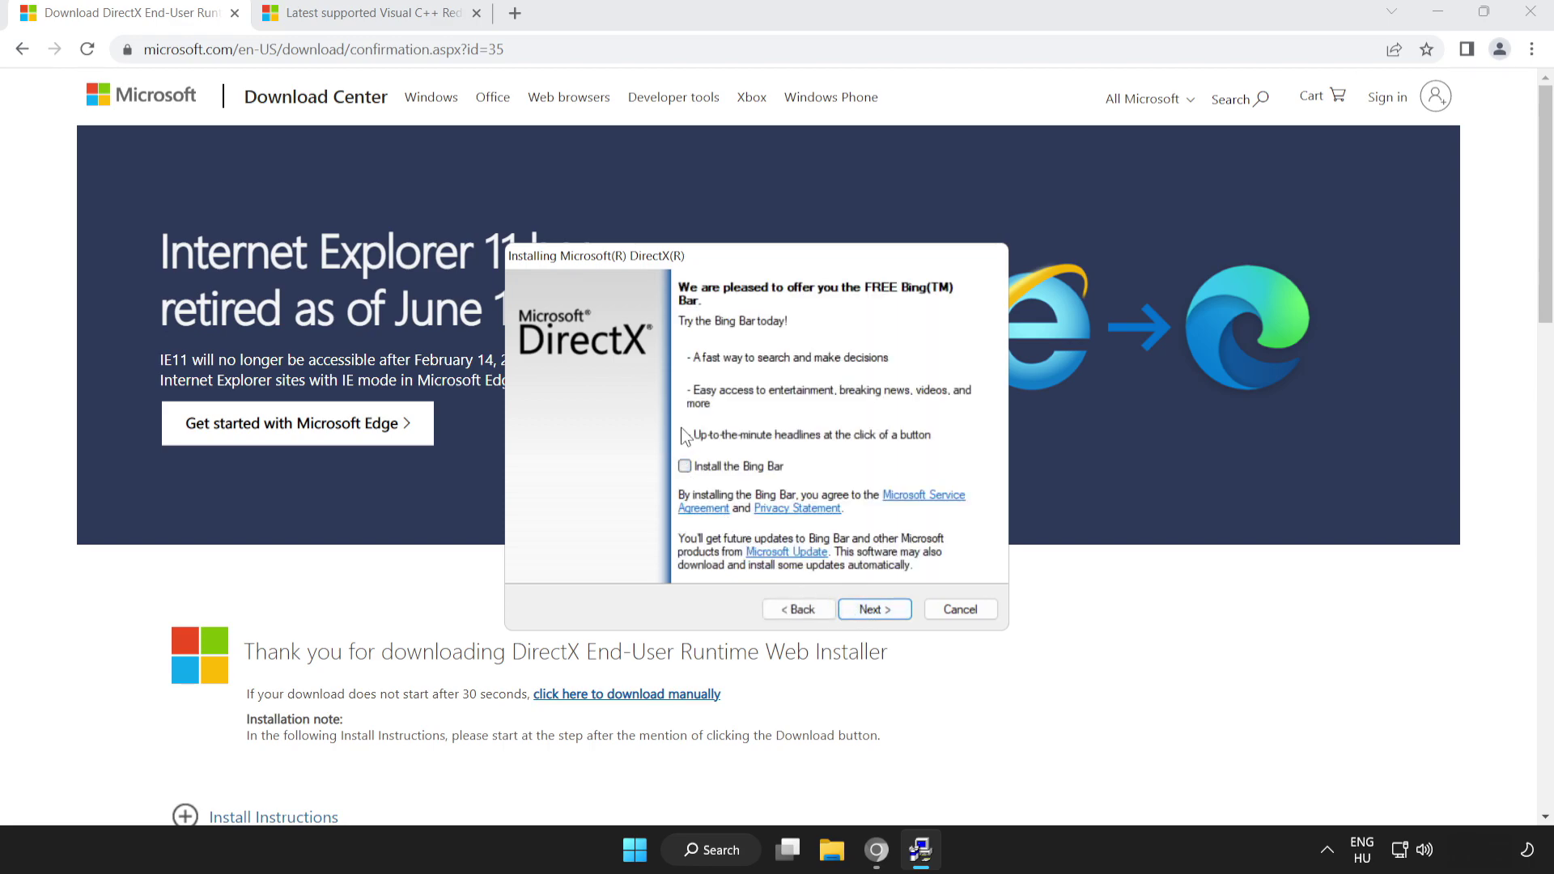
pyautogui.click(872, 610)
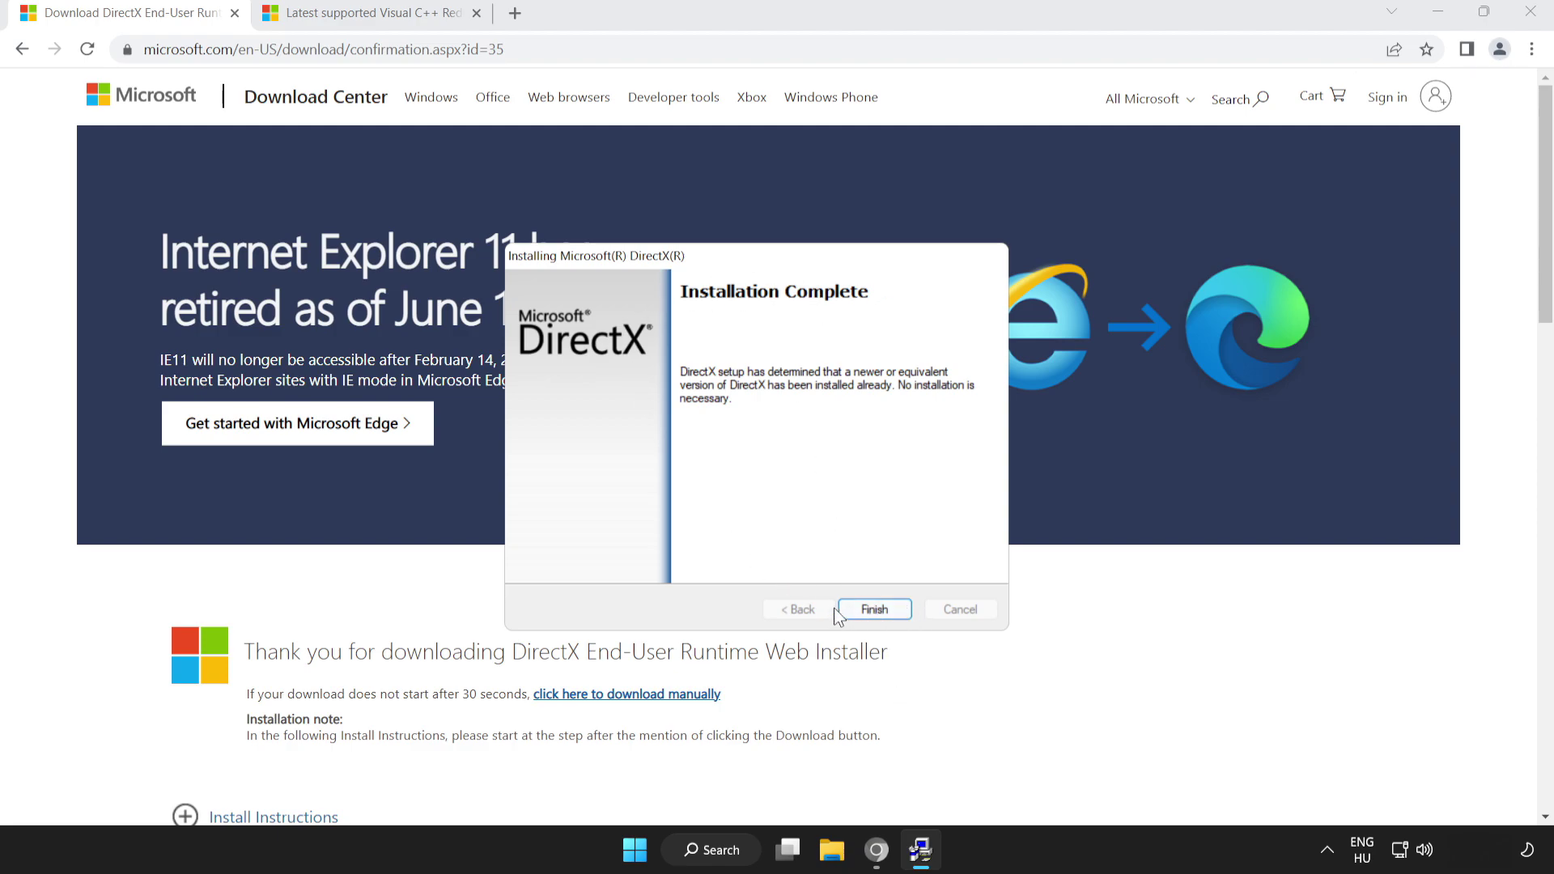
pyautogui.click(872, 609)
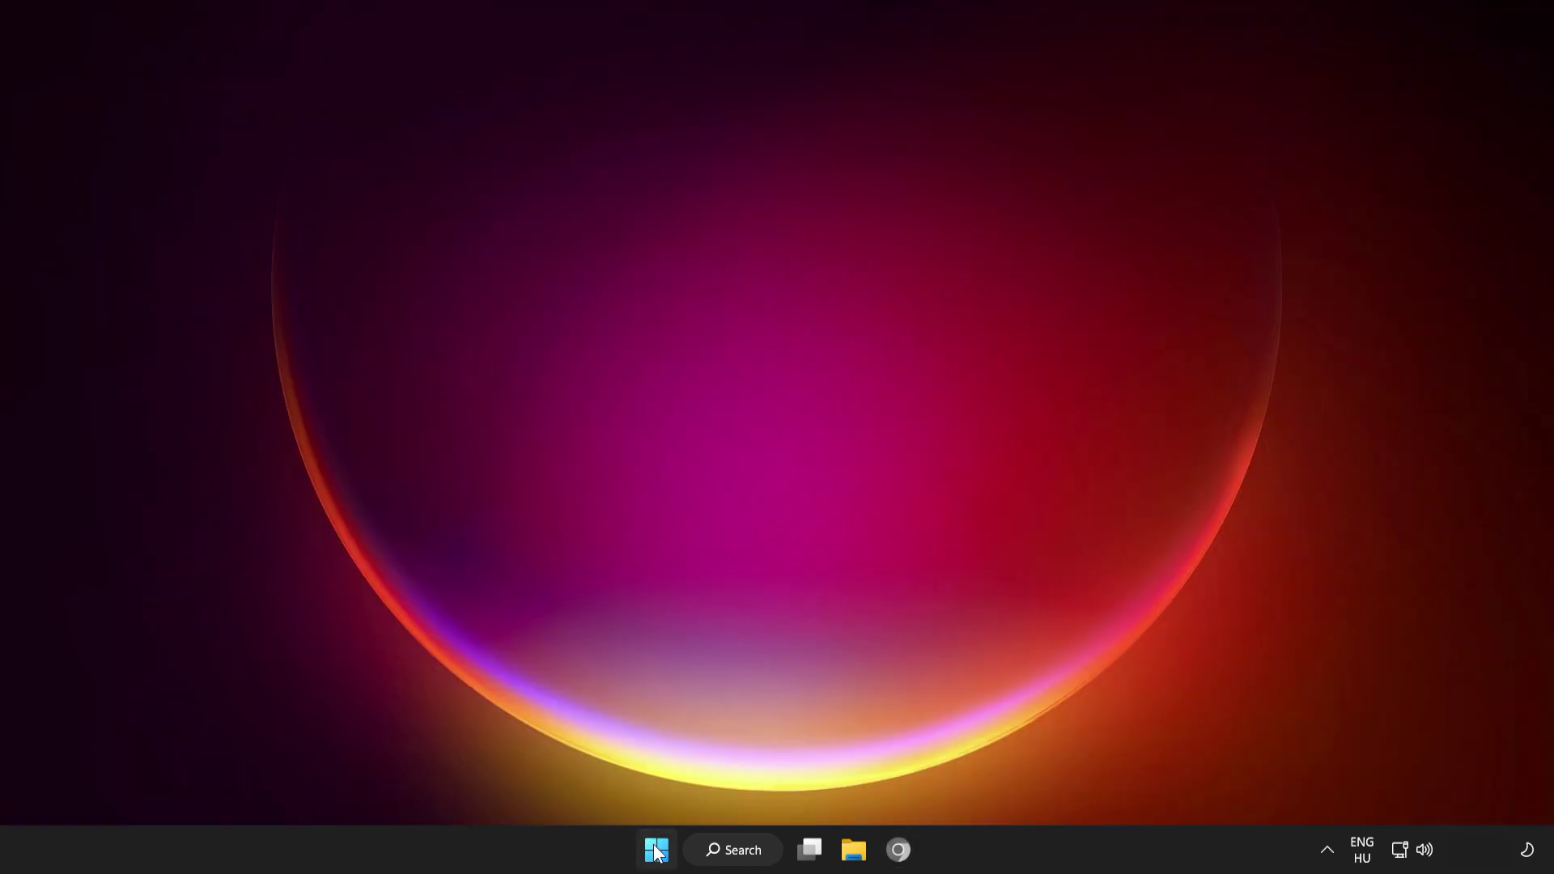
pyautogui.click(656, 855)
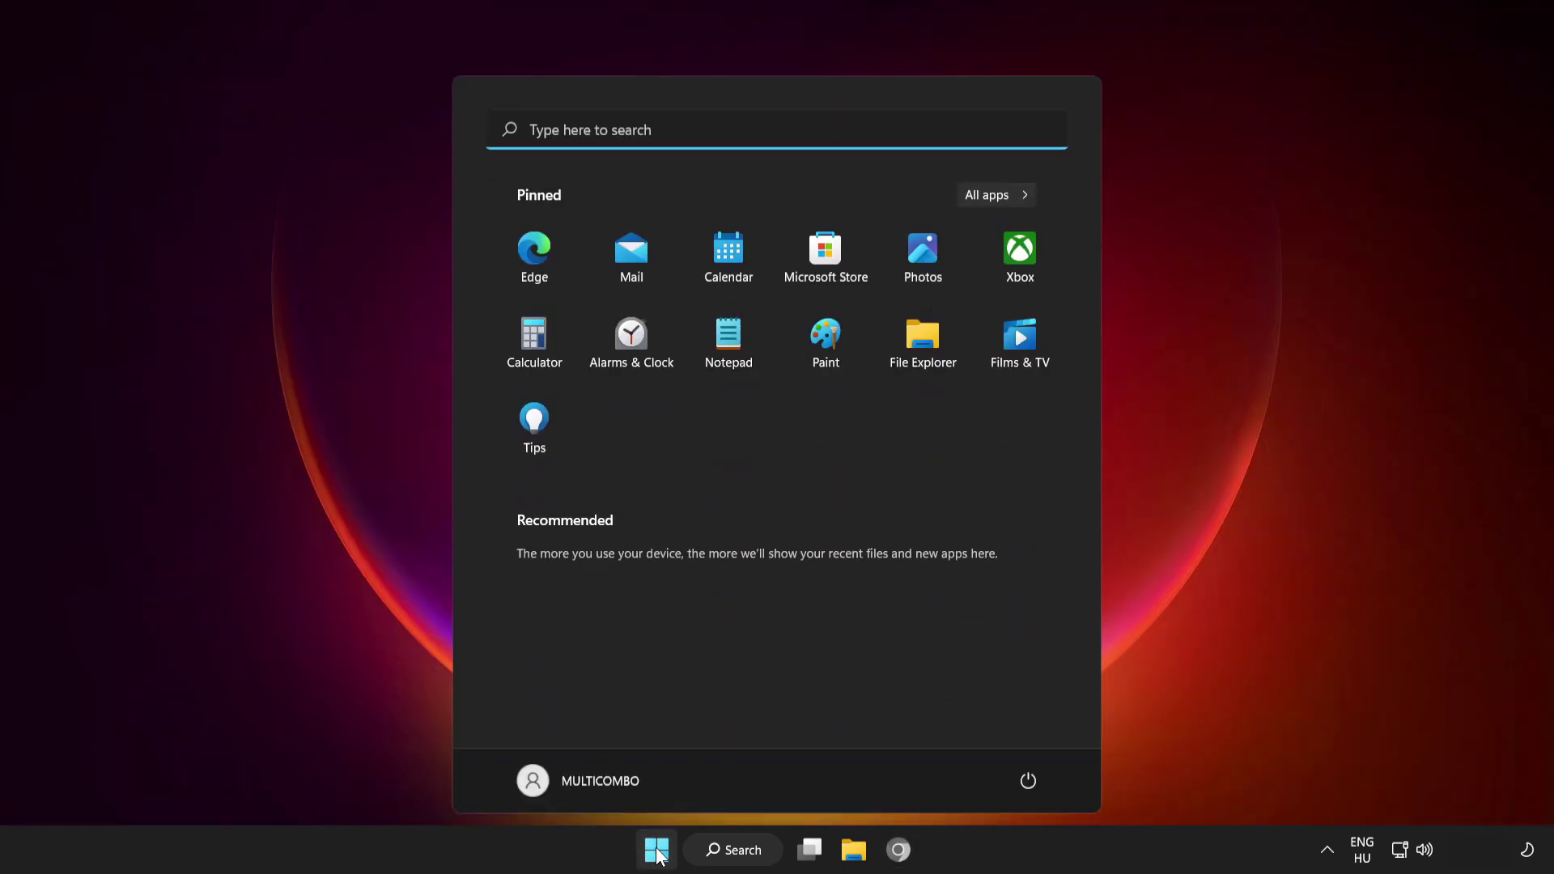